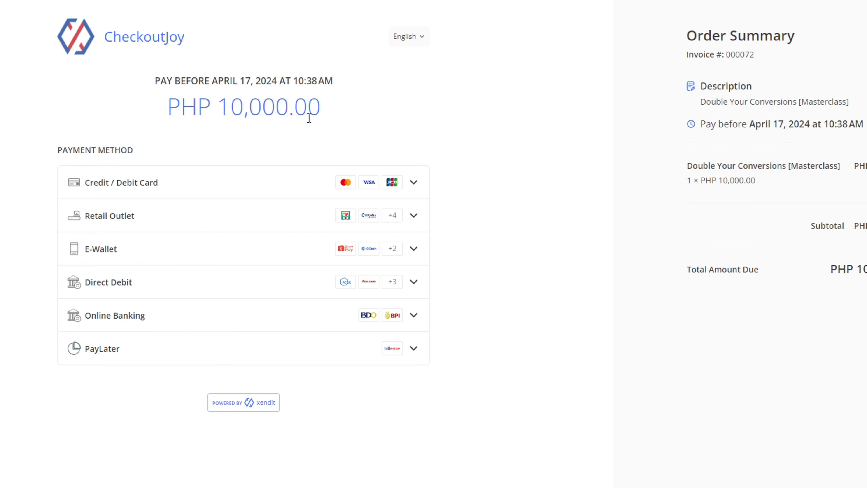
- Examine the Credit / Debit Card payment form on the Xendit invoice checkout
{"action": "left_click", "coordinate": [290, 184]}
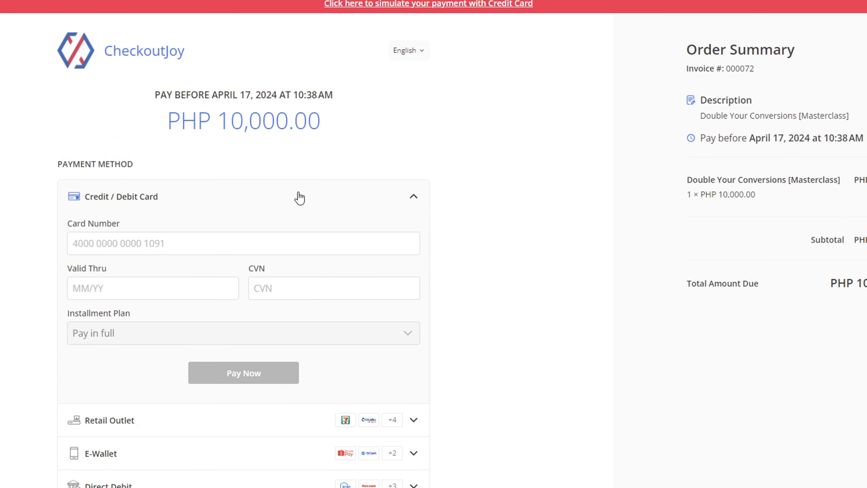
{"action": "left_click", "coordinate": [300, 197]}
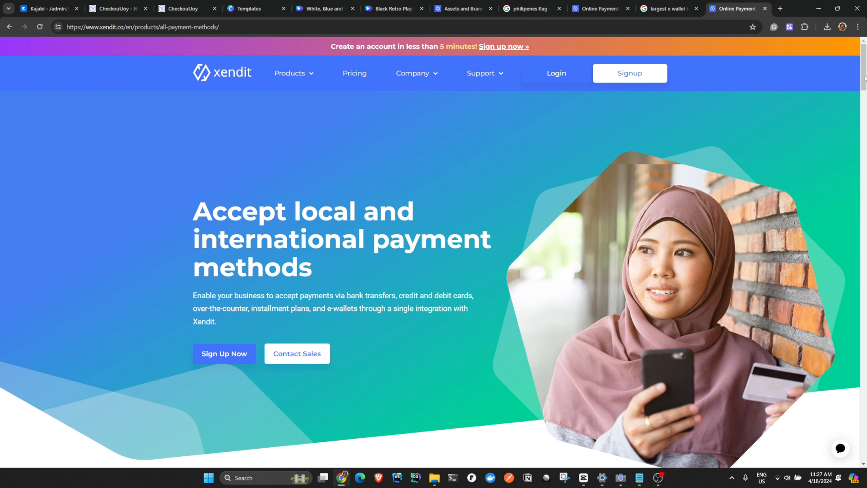
- Review Xendit's direct debit, e-wallet and OTC / retail outlet payment methods, and look through the Xendit home page
{"action": "left_click_drag", "start_coordinate": [864, 78], "coordinate": [865, 156]}
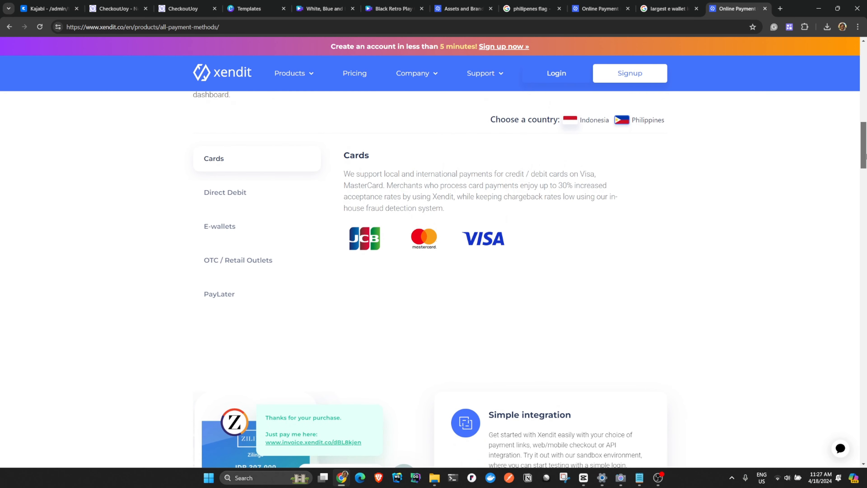
{"action": "left_click", "coordinate": [246, 203]}
{"action": "left_click", "coordinate": [240, 228]}
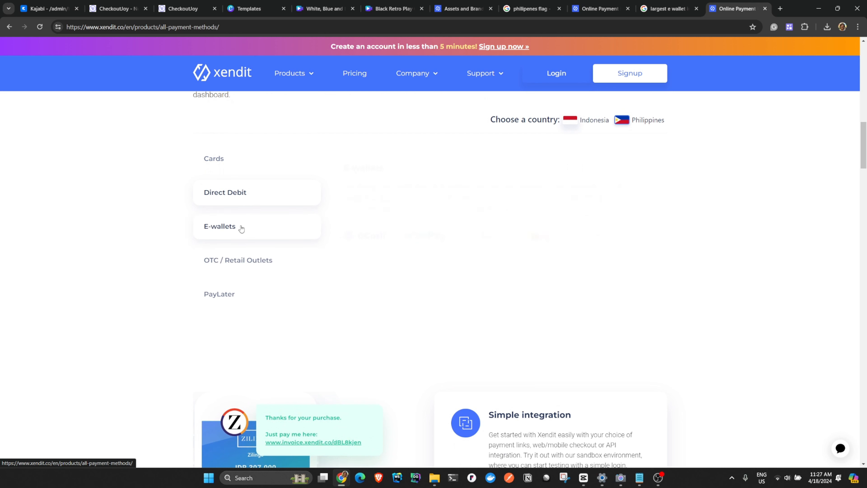
{"action": "left_click", "coordinate": [258, 270]}
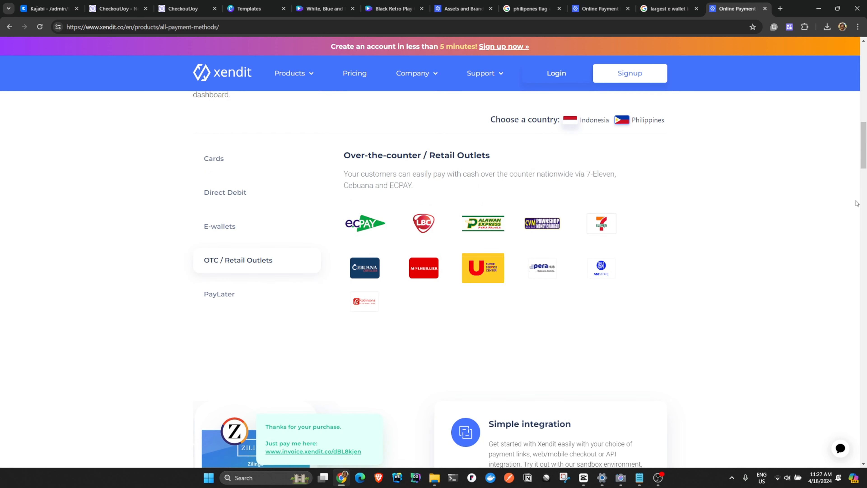
{"action": "scroll", "coordinate": [864, 161], "scroll_direction": "up", "scroll_amount": 12}
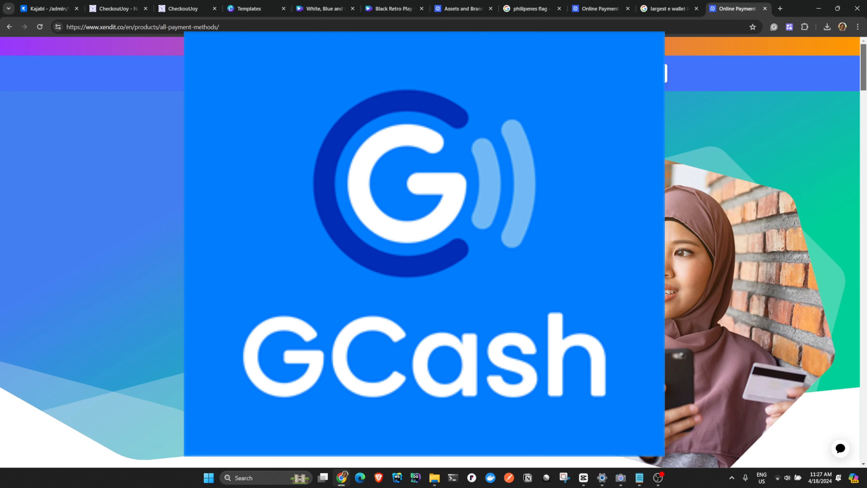
{"action": "left_click", "coordinate": [221, 73]}
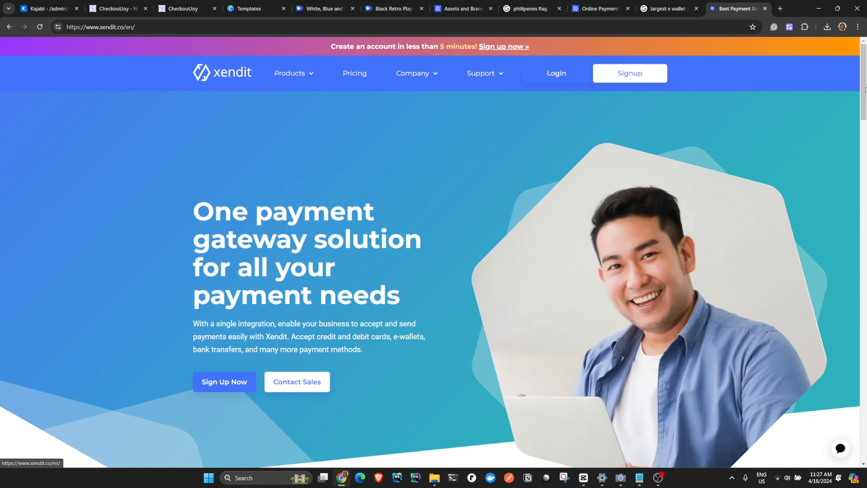
{"action": "left_click_drag", "start_coordinate": [864, 87], "coordinate": [865, 271]}
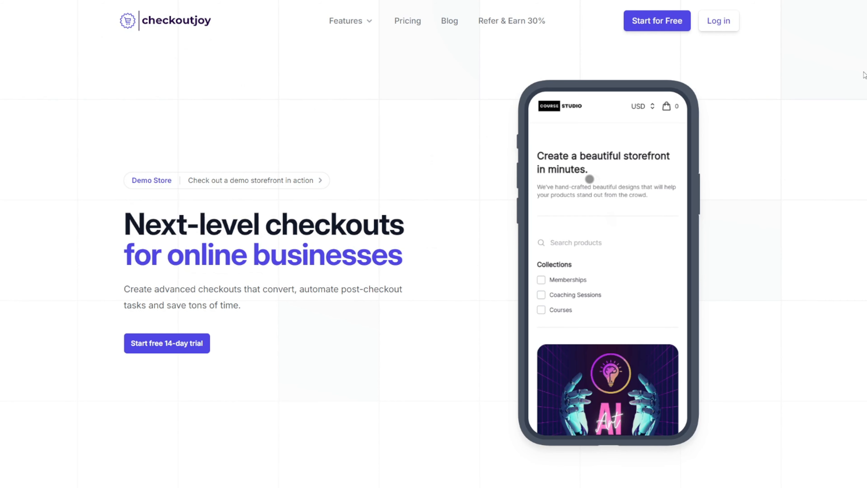
- Look through the CheckoutJoy home page, including its platform integrations and supported payment processors, and the orders list in the CheckoutJoy admin
{"action": "scroll", "coordinate": [864, 75], "scroll_direction": "down", "scroll_amount": 1}
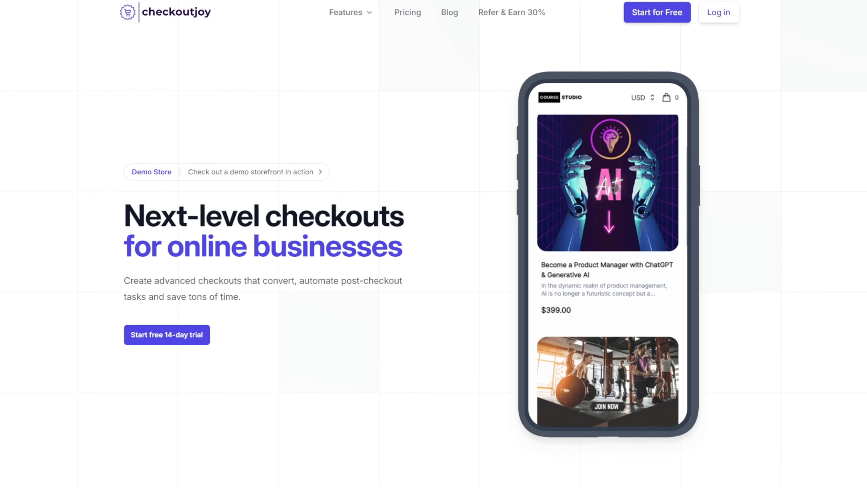
{"action": "scroll", "coordinate": [433, 243], "scroll_direction": "down", "scroll_amount": 9}
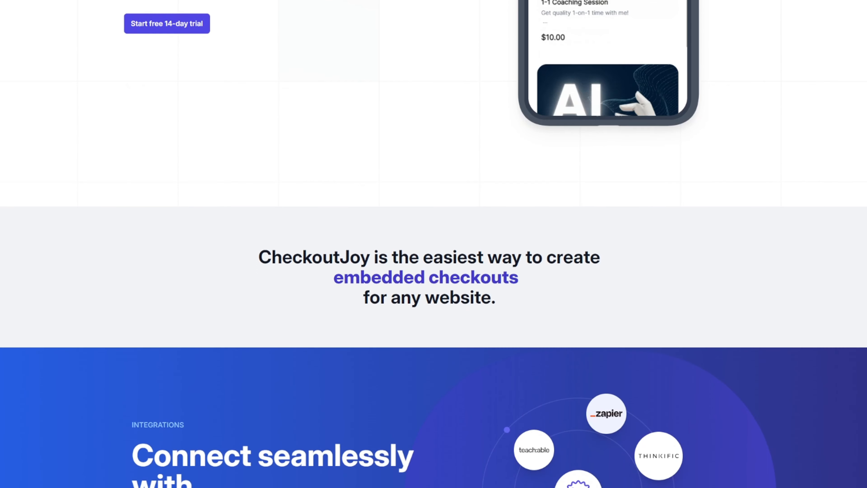
{"action": "scroll", "coordinate": [434, 244], "scroll_direction": "down", "scroll_amount": 8}
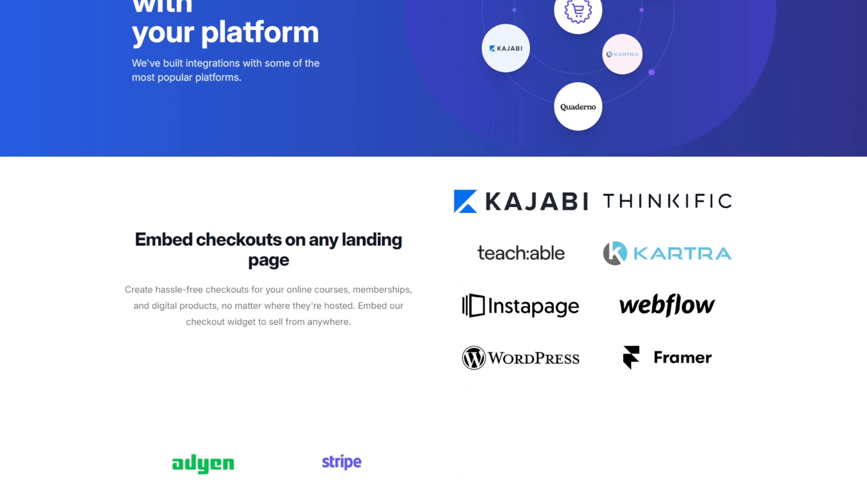
{"action": "scroll", "coordinate": [433, 244], "scroll_direction": "down", "scroll_amount": 8}
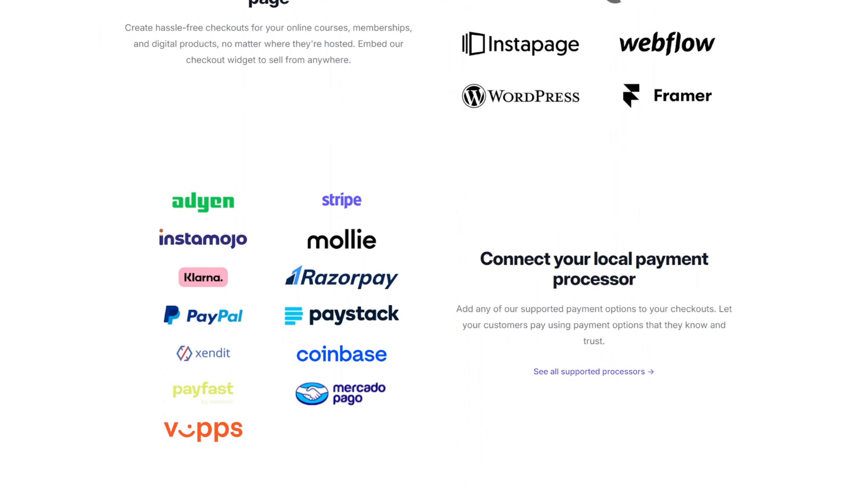
{"action": "scroll", "coordinate": [433, 244], "scroll_direction": "down", "scroll_amount": 2}
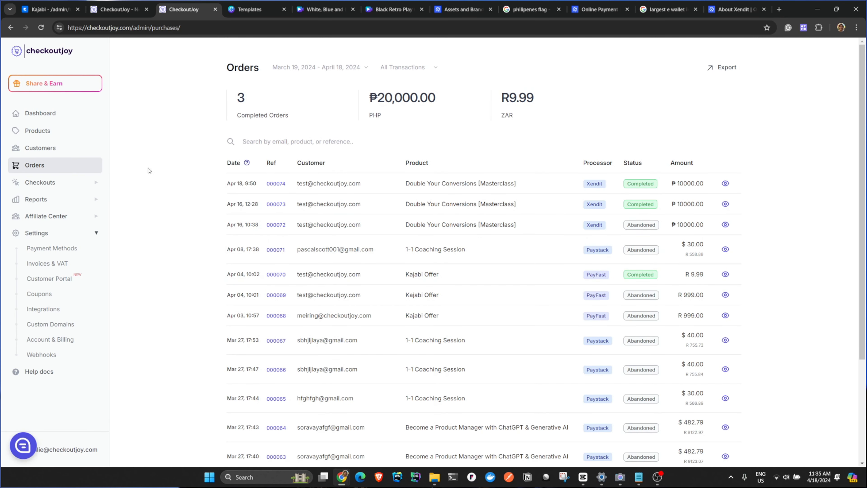
{"action": "scroll", "coordinate": [112, 167], "scroll_direction": "down", "scroll_amount": 1}
{"action": "scroll", "coordinate": [194, 165], "scroll_direction": "down", "scroll_amount": 3}
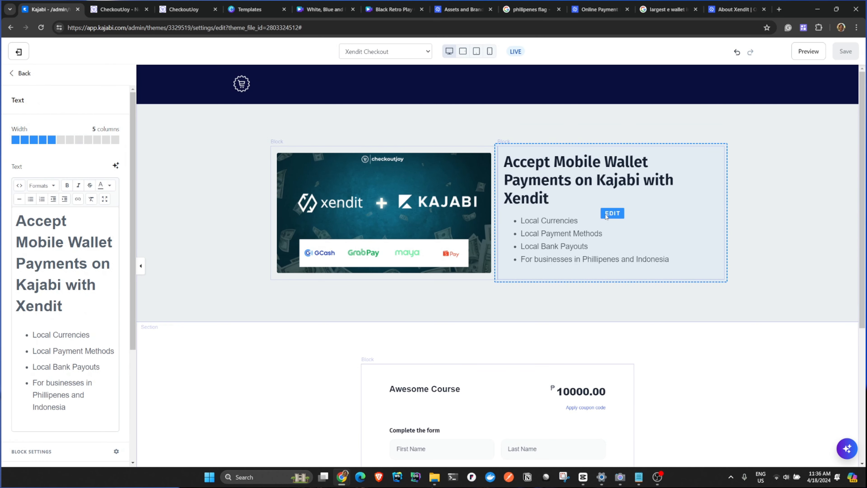
- Delete the last characters of the "Accept Mobile Wallet Payments on Kajabi with Xendit" heading in the Kajabi page editor
{"action": "left_click", "coordinate": [66, 307]}
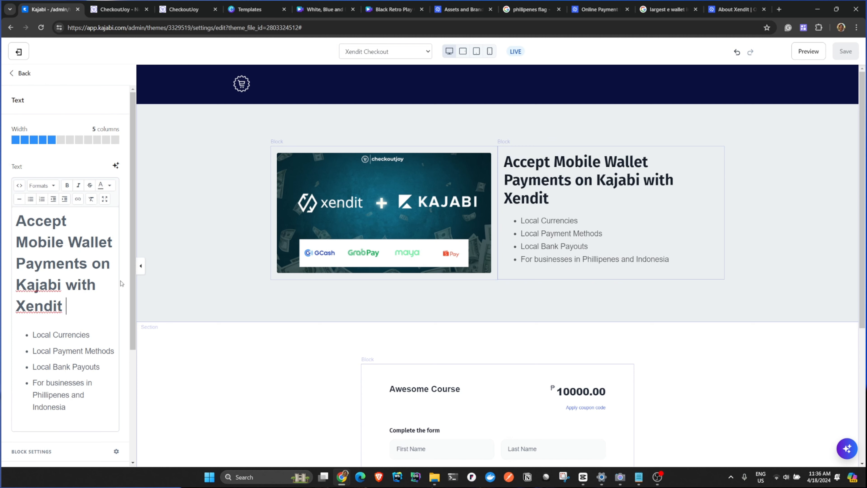
{"action": "key", "text": "BackSpace"}
{"action": "key", "text": "BackSpace"}
{"action": "key", "text": "BackSpace"}
{"action": "key", "text": "BackSpace"}
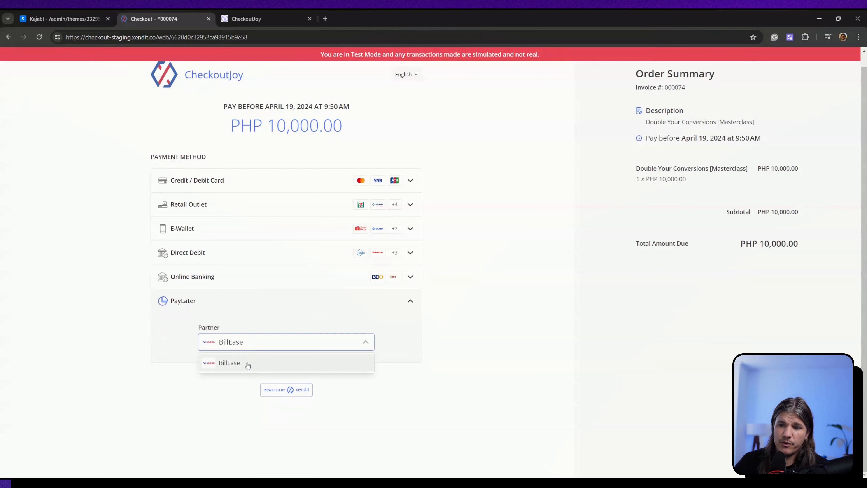
- Examine the PayLater and Credit / Debit Card options on the Xendit test-mode checkout
{"action": "left_click", "coordinate": [246, 362]}
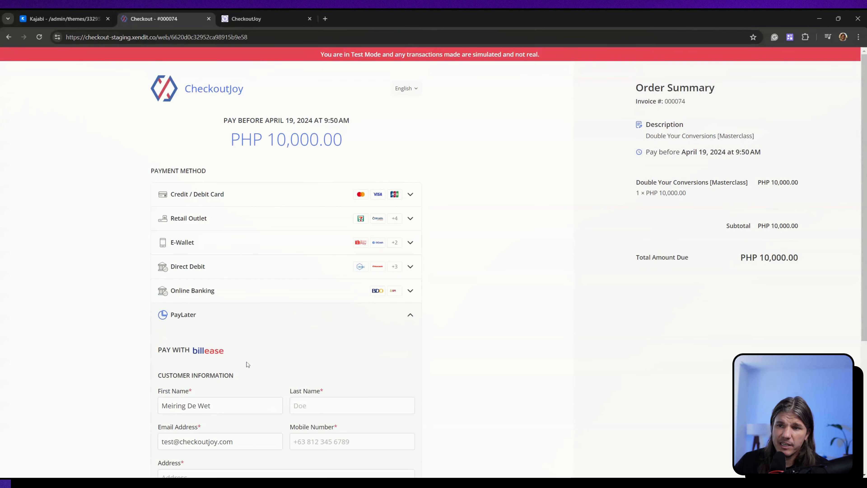
{"action": "left_click", "coordinate": [244, 194]}
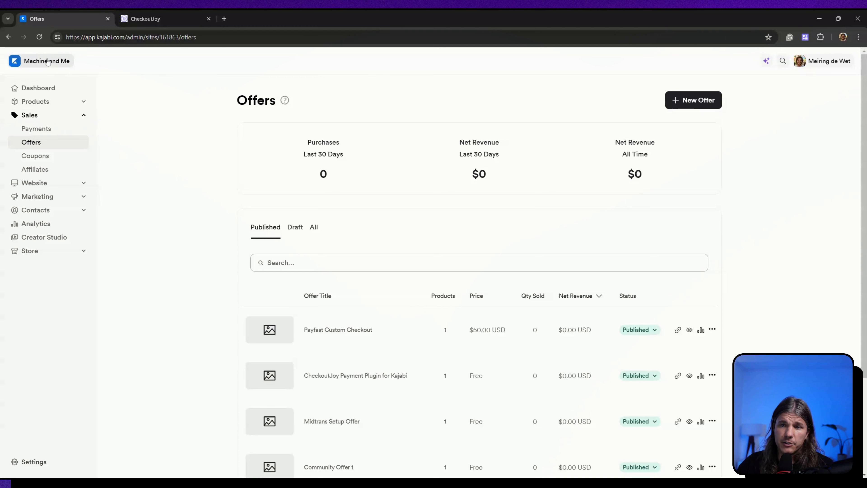
- Start a new Kajabi offer titled "Awesome Course" with the Community product and continue to its pricing
{"action": "left_click", "coordinate": [690, 104]}
{"action": "type", "text": "A"}
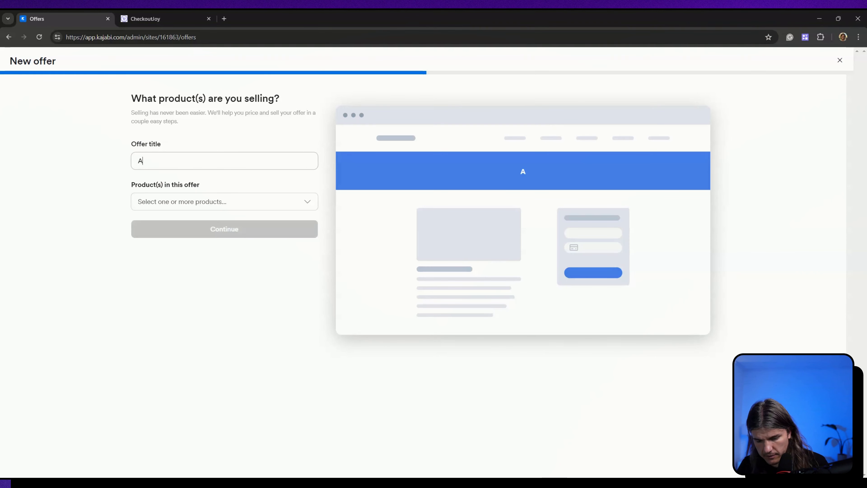
{"action": "type", "text": "wesome Course"}
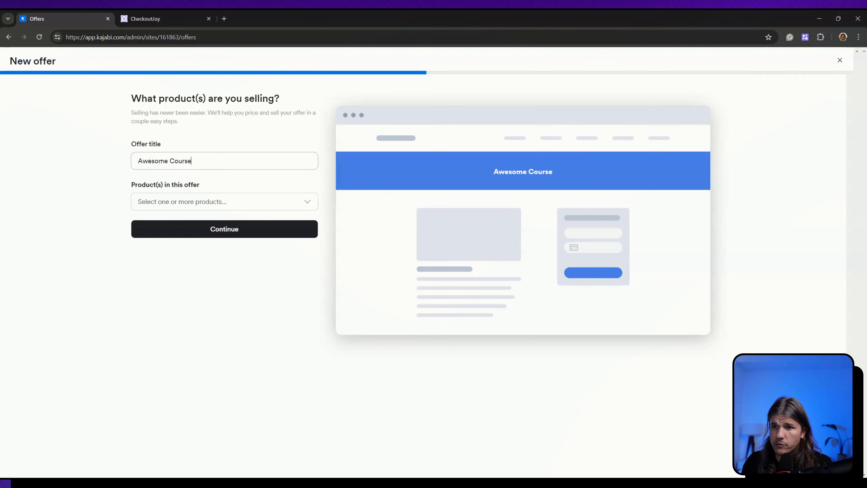
{"action": "left_click", "coordinate": [274, 205]}
{"action": "left_click", "coordinate": [206, 243]}
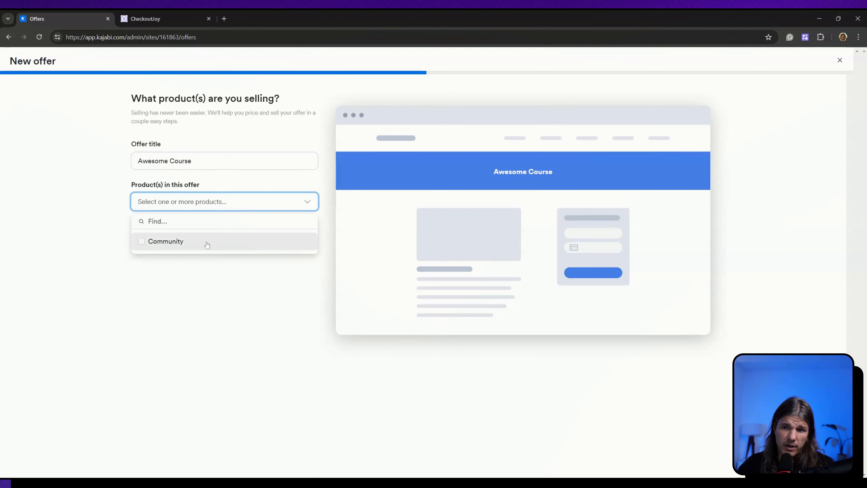
{"action": "left_click", "coordinate": [232, 276]}
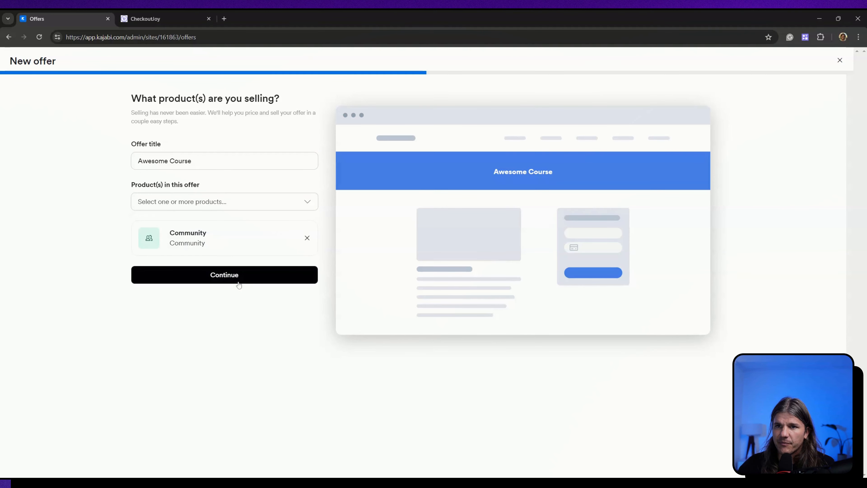
{"action": "left_click", "coordinate": [239, 279]}
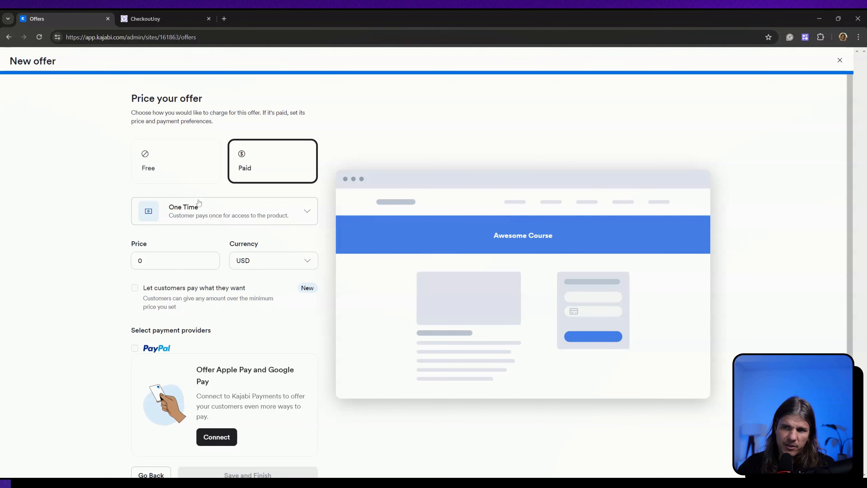
- Price the Awesome Course offer as Free and save it
{"action": "scroll", "coordinate": [274, 338], "scroll_direction": "down", "scroll_amount": 1}
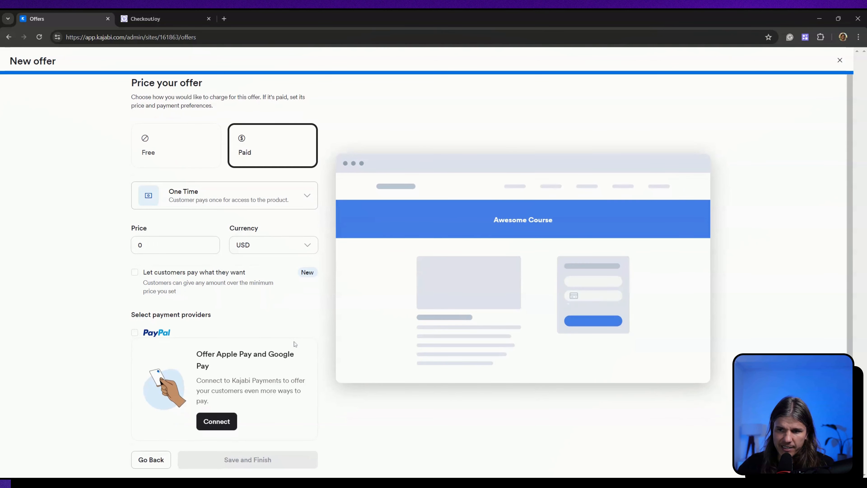
{"action": "left_click", "coordinate": [191, 135]}
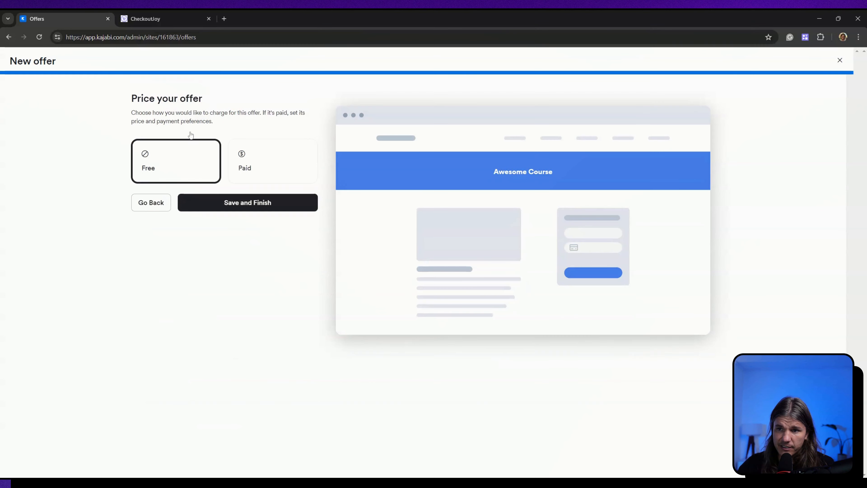
{"action": "left_click", "coordinate": [244, 203]}
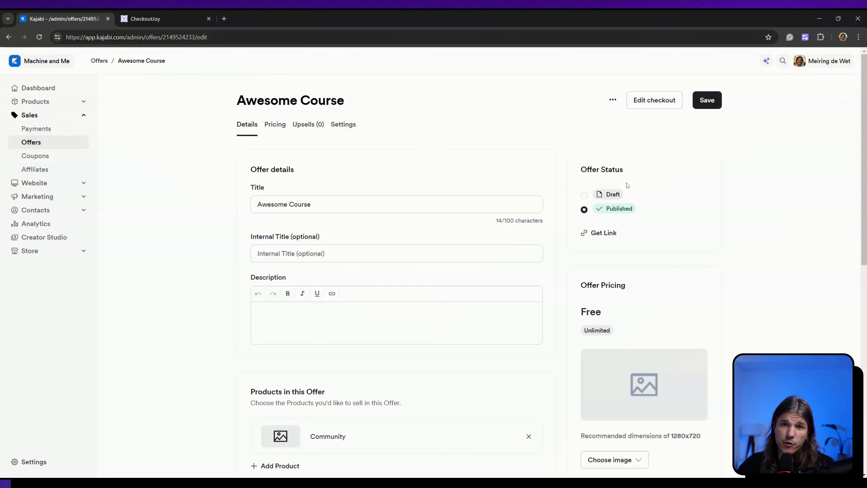
- Switch to CheckoutJoy and start adding a new product of the Kajabi Offer type
{"action": "left_click", "coordinate": [181, 21]}
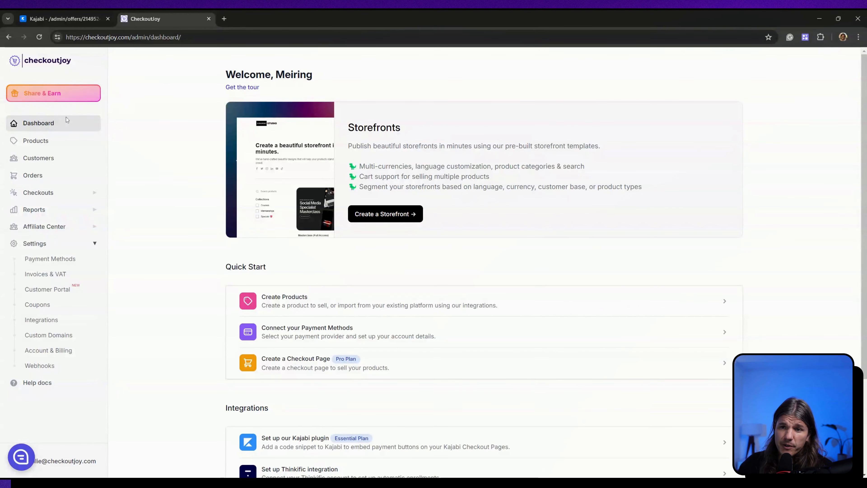
{"action": "left_click", "coordinate": [61, 144]}
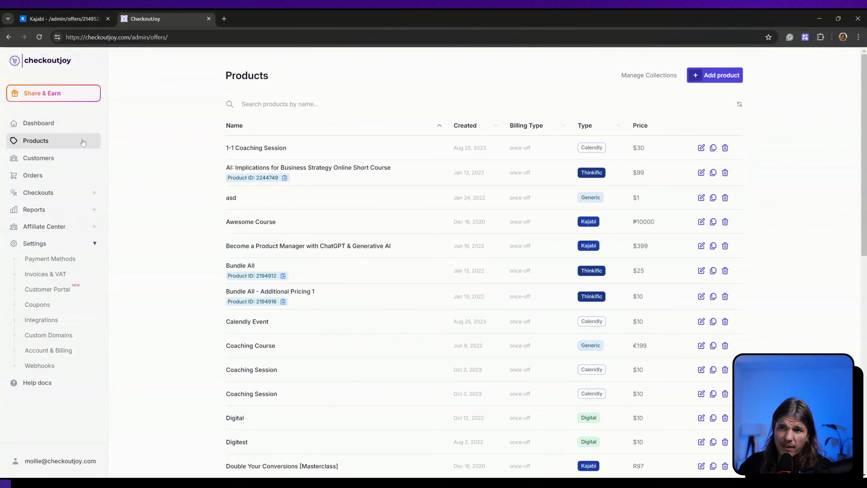
{"action": "left_click", "coordinate": [733, 80]}
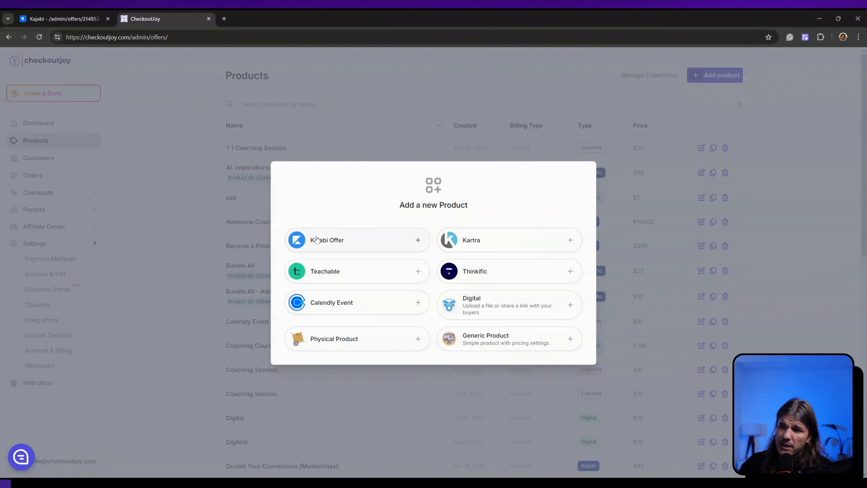
{"action": "left_click", "coordinate": [322, 239]}
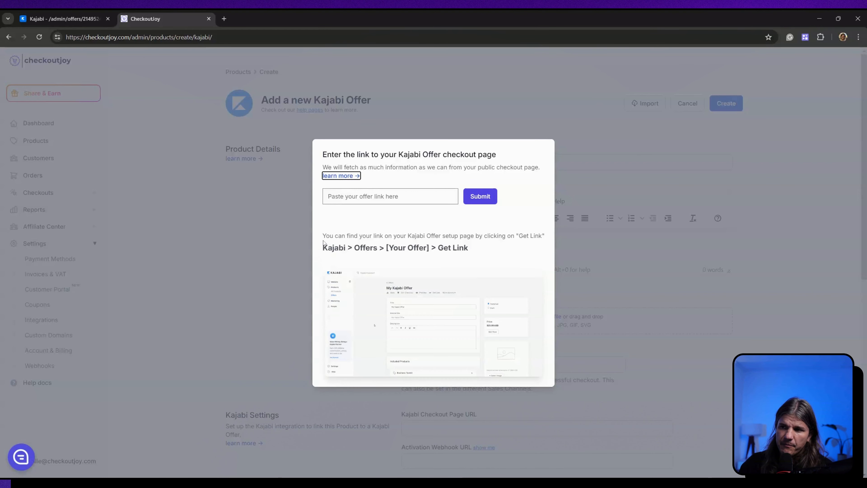
- Copy the Awesome Course offer link from Kajabi and submit it as the Kajabi Offer checkout link in CheckoutJoy
{"action": "left_click", "coordinate": [68, 19]}
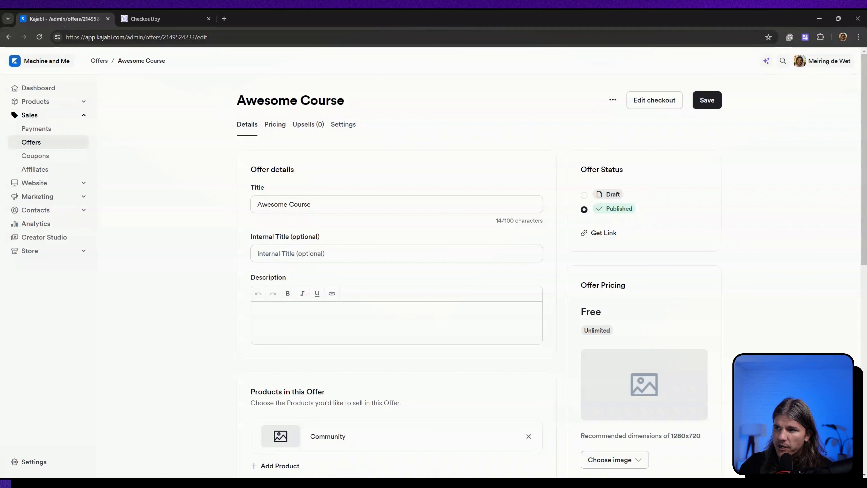
{"action": "left_click", "coordinate": [613, 101]}
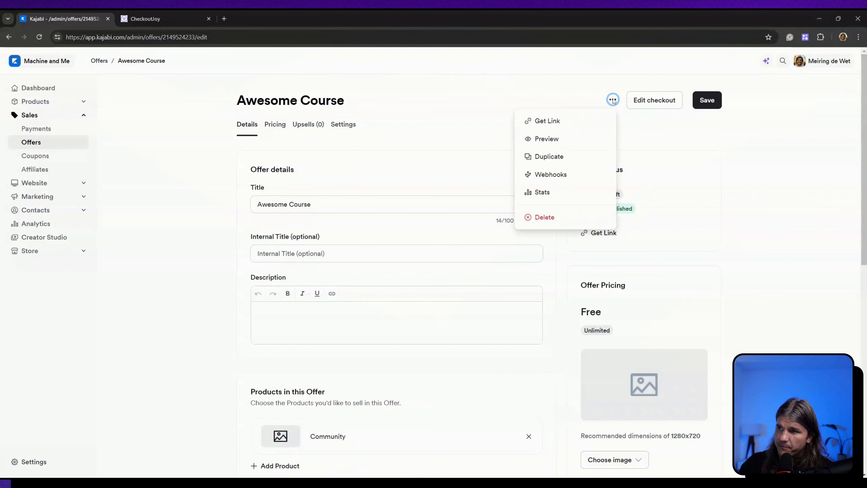
{"action": "left_click", "coordinate": [550, 121]}
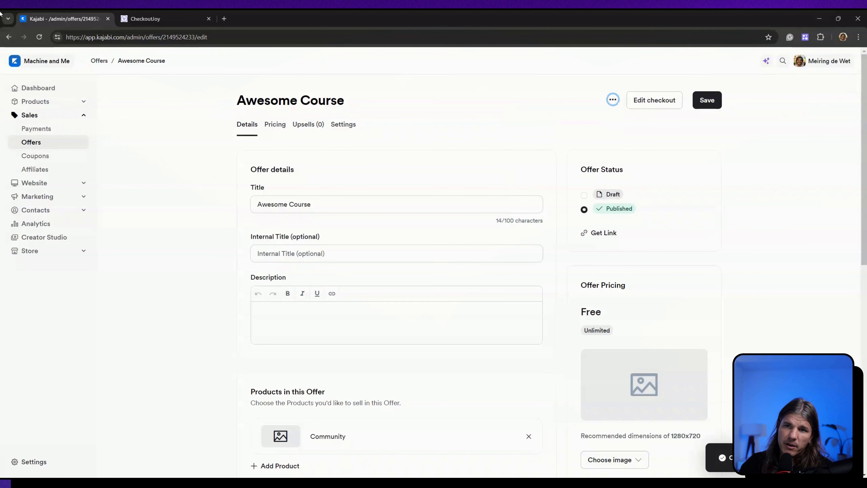
{"action": "left_click", "coordinate": [149, 15]}
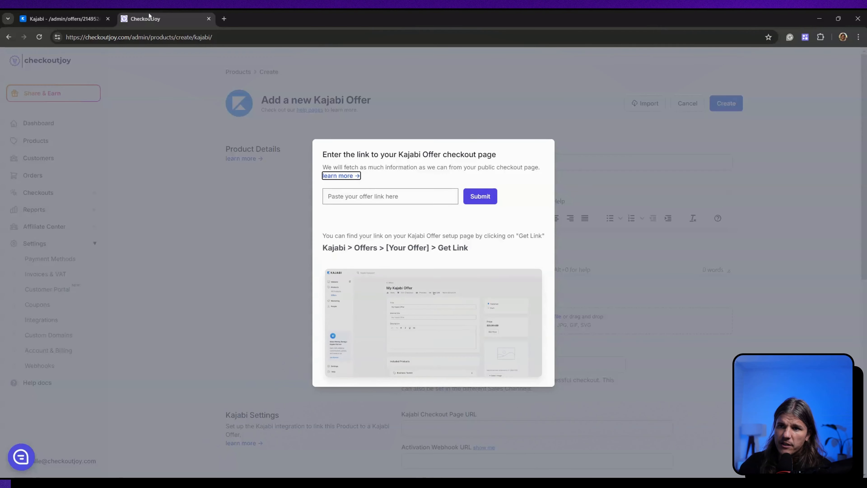
{"action": "left_click", "coordinate": [384, 197]}
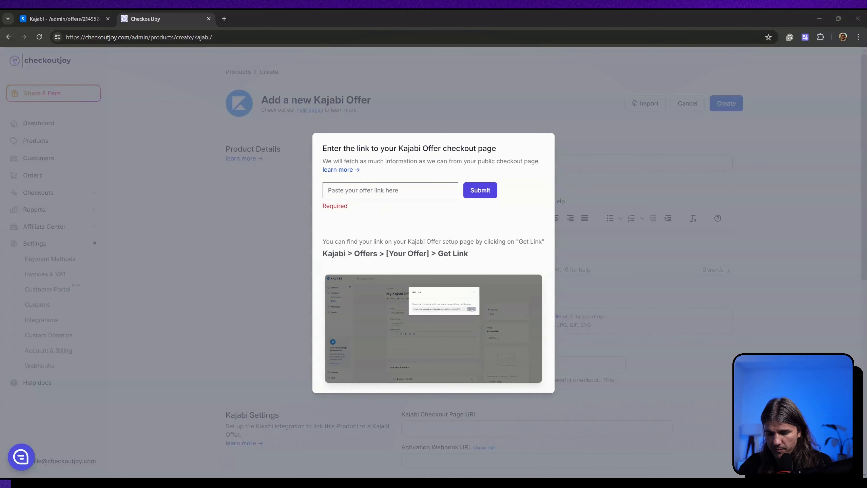
{"action": "left_click", "coordinate": [380, 190]}
{"action": "key", "text": "ctrl+v"}
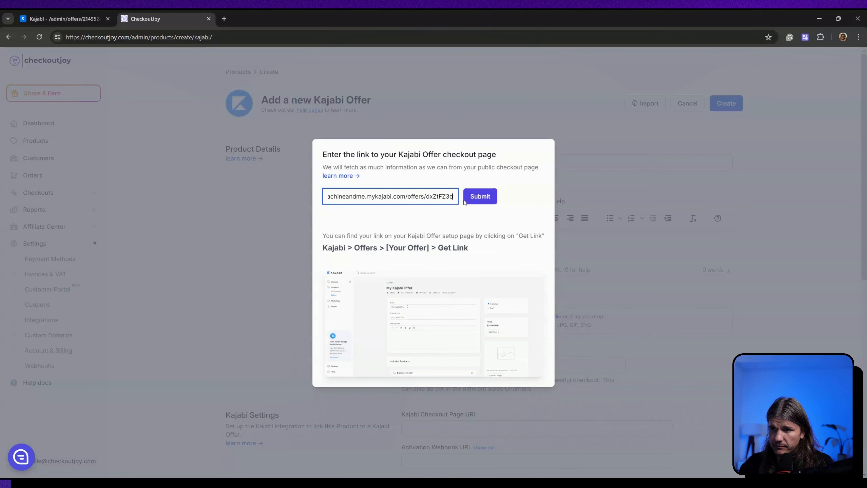
{"action": "left_click", "coordinate": [480, 190]}
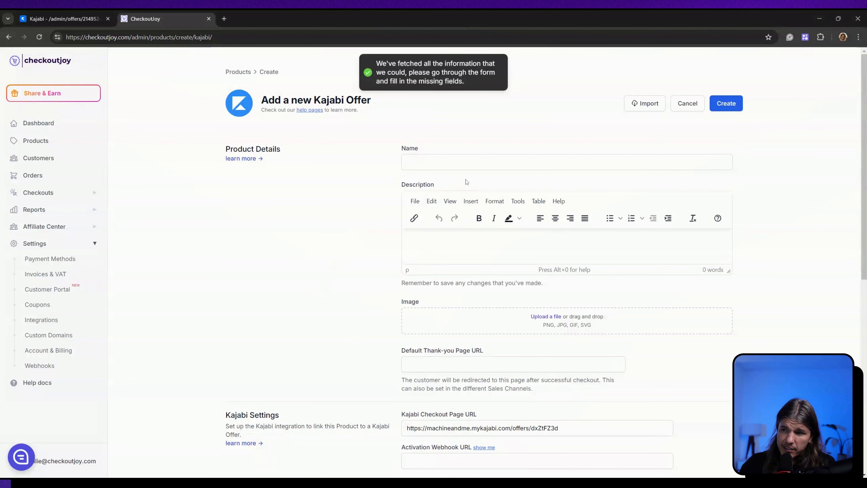
- Name the new CheckoutJoy product "Awesome Course"
{"action": "left_click", "coordinate": [428, 162]}
{"action": "type", "text": "A"}
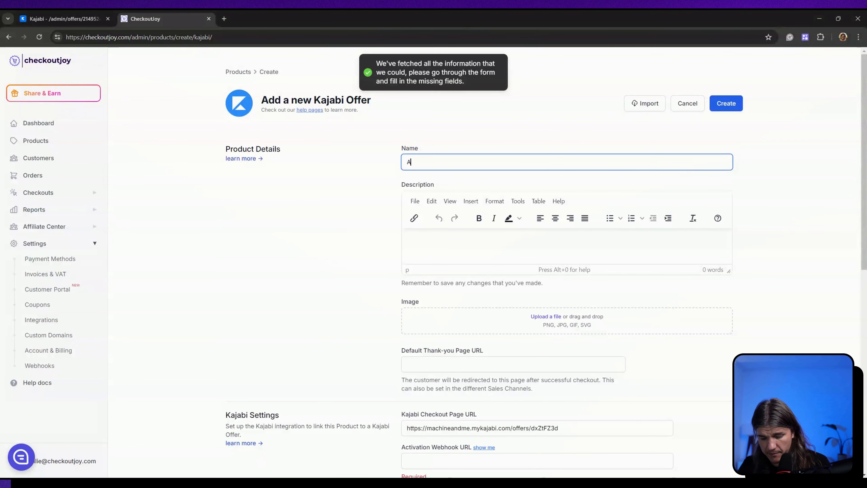
{"action": "type", "text": "wesome"}
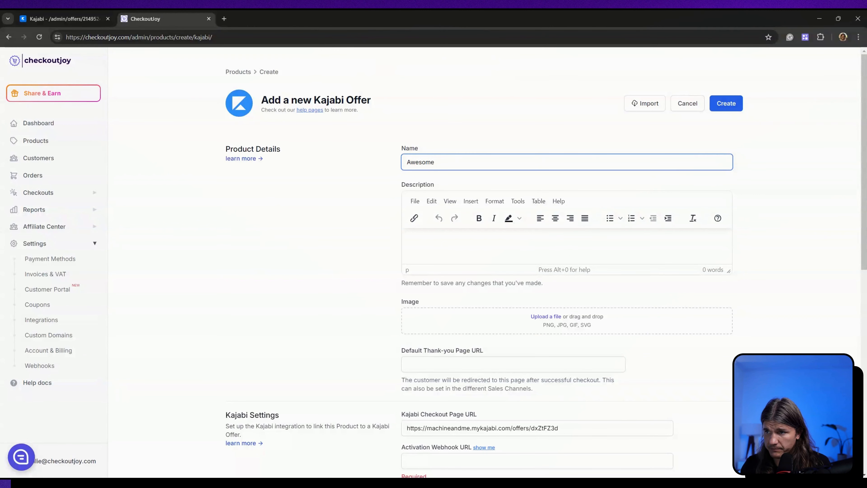
{"action": "type", "text": " Course"}
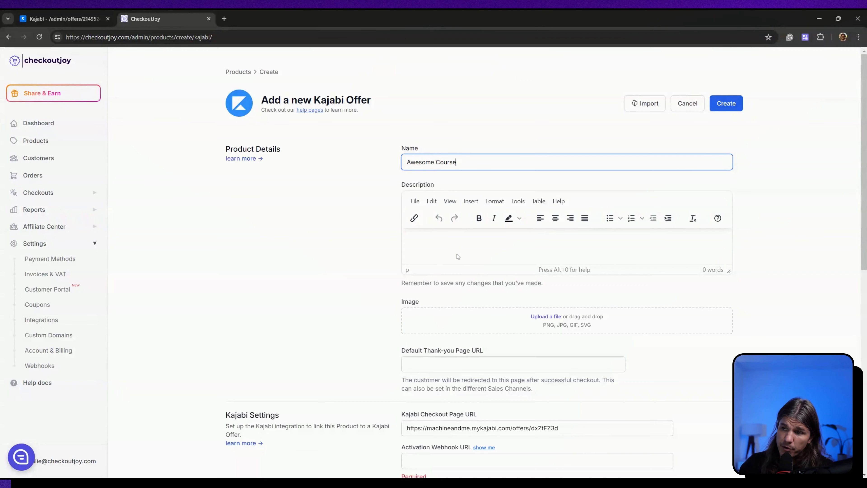
- Copy the offer's inbound Activation URL from its Kajabi webhooks into the Activation Webhook URL of the CheckoutJoy product
{"action": "scroll", "coordinate": [457, 256], "scroll_direction": "down", "scroll_amount": 1}
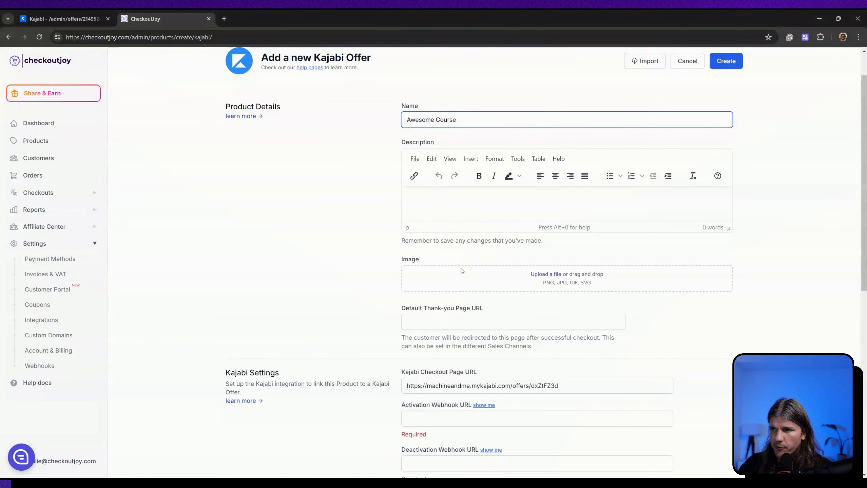
{"action": "scroll", "coordinate": [457, 273], "scroll_direction": "down", "scroll_amount": 1}
{"action": "scroll", "coordinate": [455, 277], "scroll_direction": "down", "scroll_amount": 1}
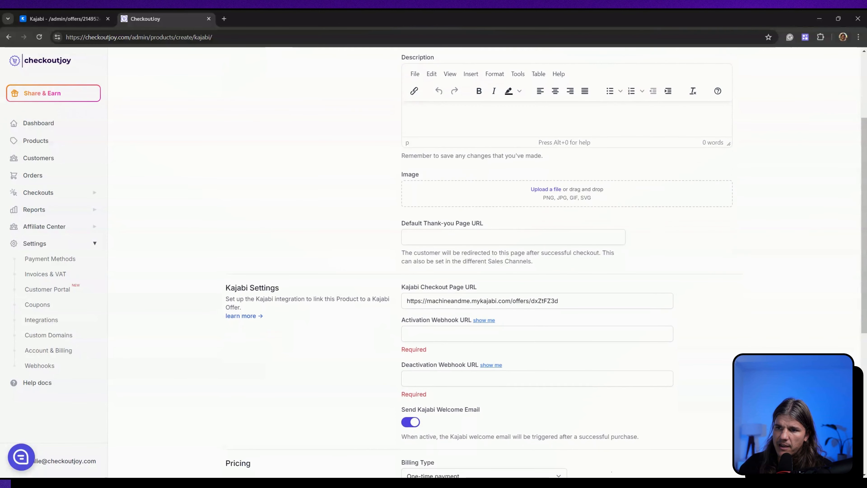
{"action": "left_click_drag", "start_coordinate": [226, 291], "coordinate": [292, 295]}
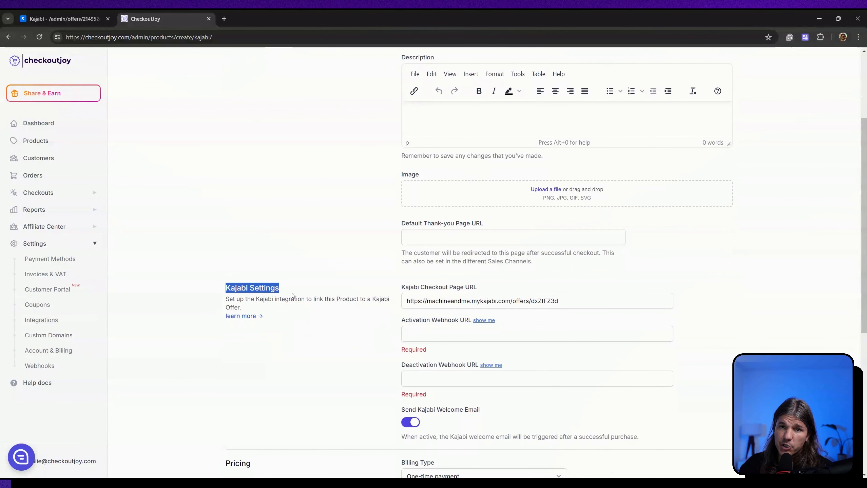
{"action": "scroll", "coordinate": [474, 350], "scroll_direction": "down", "scroll_amount": 2}
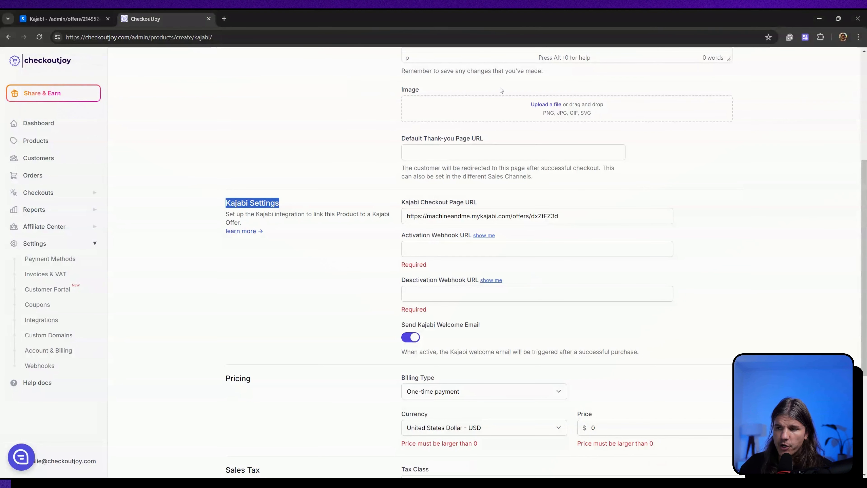
{"action": "left_click", "coordinate": [87, 19]}
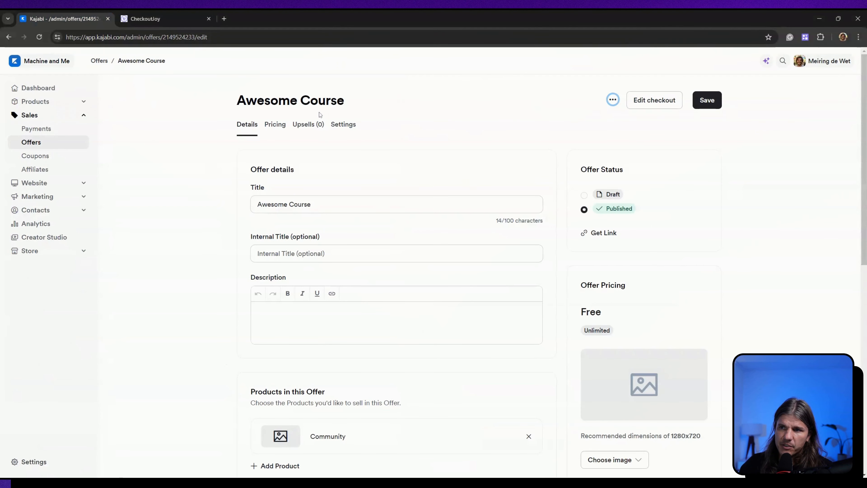
{"action": "left_click", "coordinate": [612, 101]}
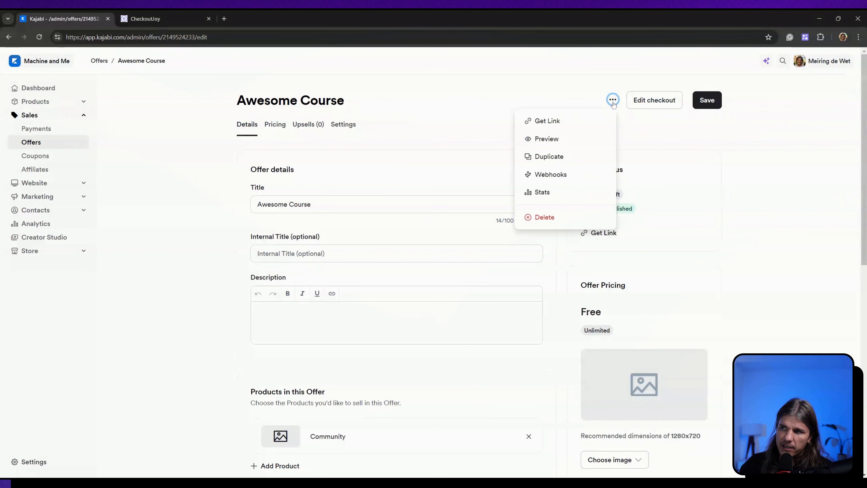
{"action": "left_click", "coordinate": [561, 174]}
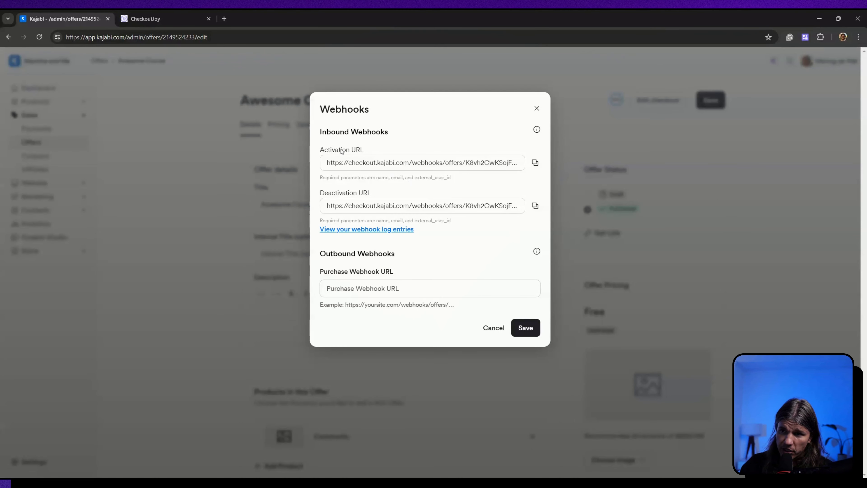
{"action": "left_click", "coordinate": [534, 163]}
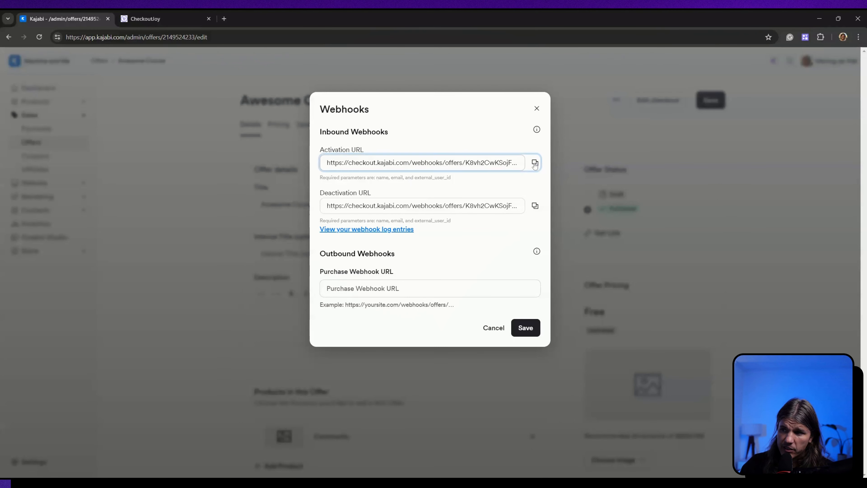
{"action": "left_click", "coordinate": [164, 18]}
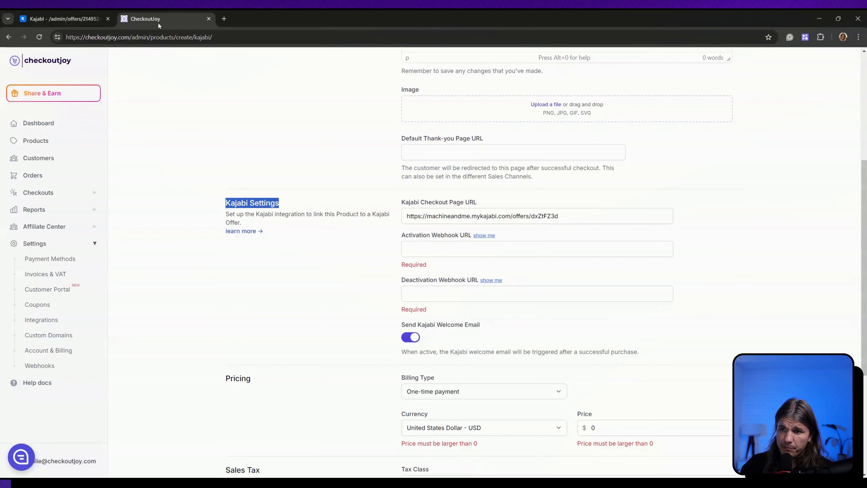
{"action": "left_click", "coordinate": [444, 248]}
{"action": "key", "text": "ctrl+v"}
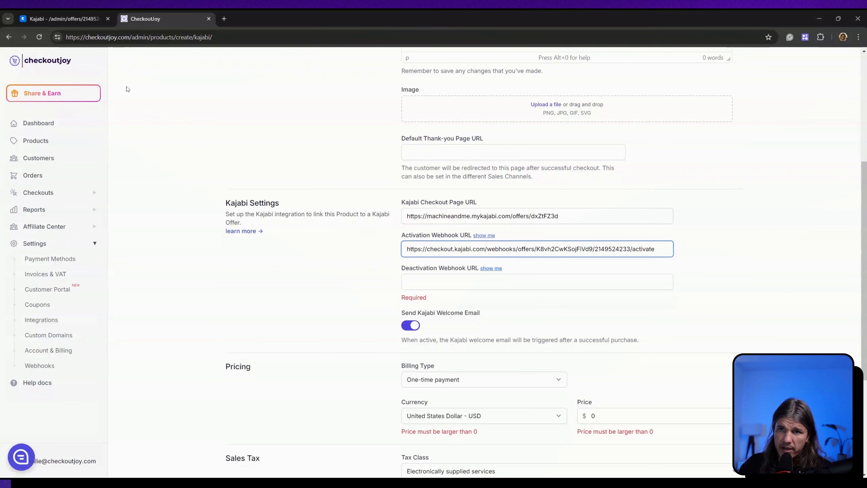
- Copy the offer's inbound Deactivation URL from Kajabi into the Deactivation Webhook URL of the CheckoutJoy product
{"action": "left_click", "coordinate": [63, 18]}
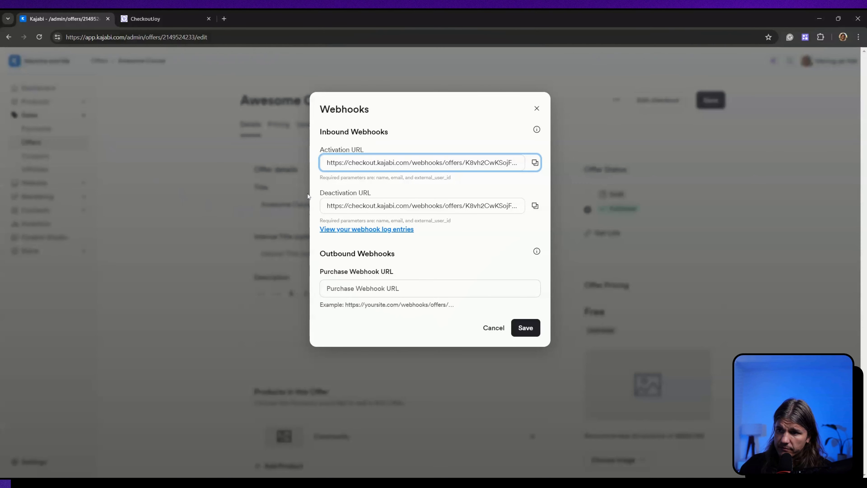
{"action": "left_click", "coordinate": [534, 206]}
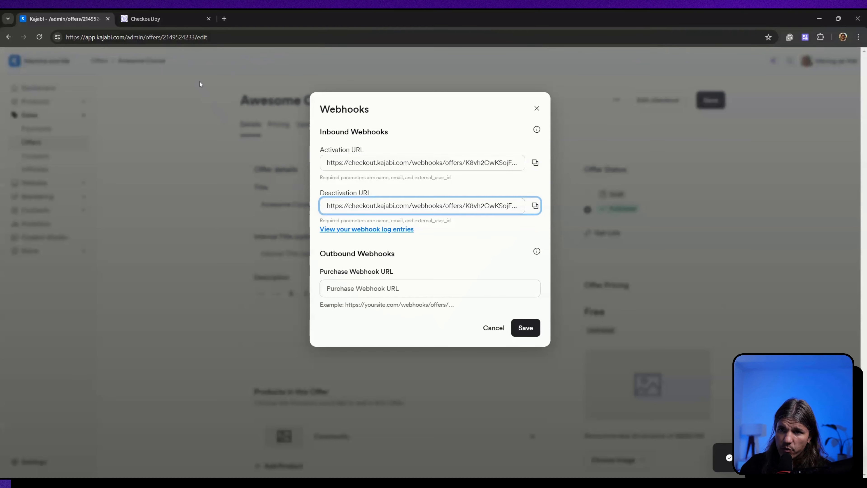
{"action": "left_click", "coordinate": [146, 18]}
{"action": "left_click", "coordinate": [444, 282]}
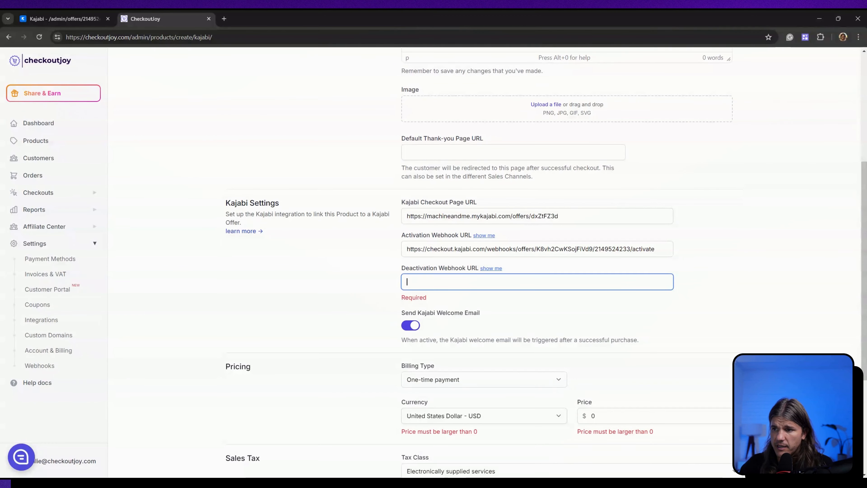
{"action": "key", "text": "ctrl+v"}
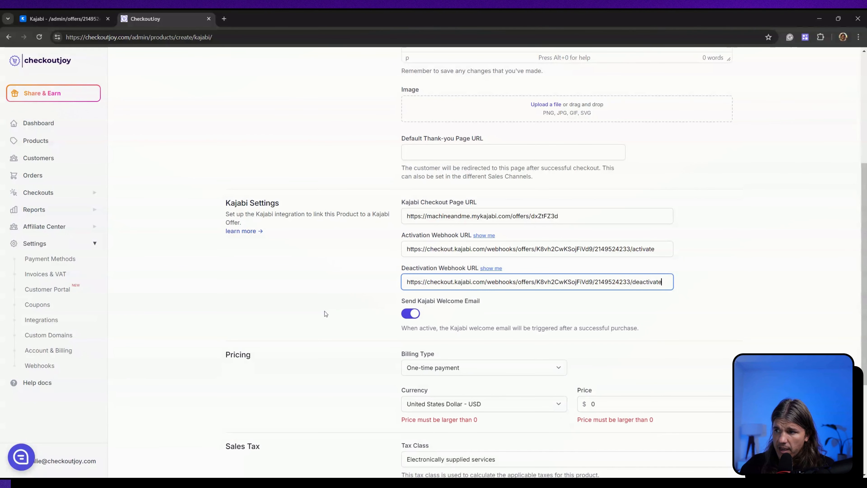
- Switch to Kajabi and draft an automation for the Awesome Course offer with the trigger "Offer is granted", leaving it unsaved
{"action": "scroll", "coordinate": [394, 323], "scroll_direction": "down", "scroll_amount": 1}
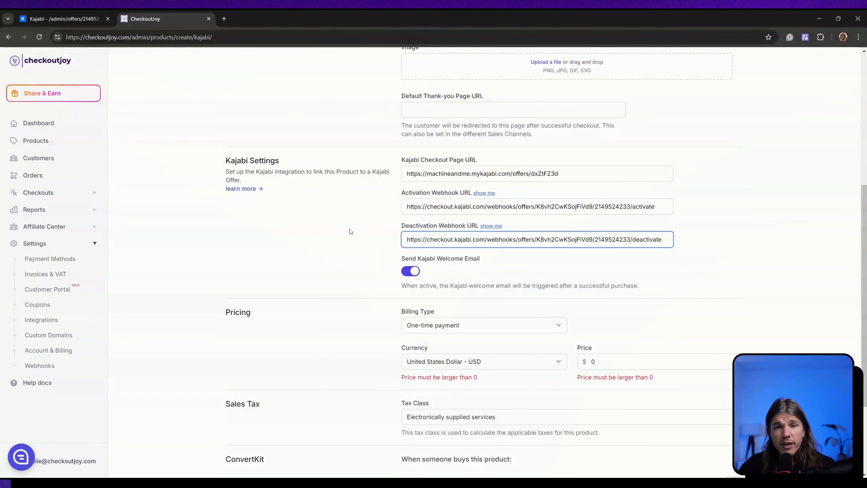
{"action": "left_click", "coordinate": [89, 20]}
{"action": "left_click", "coordinate": [295, 313]}
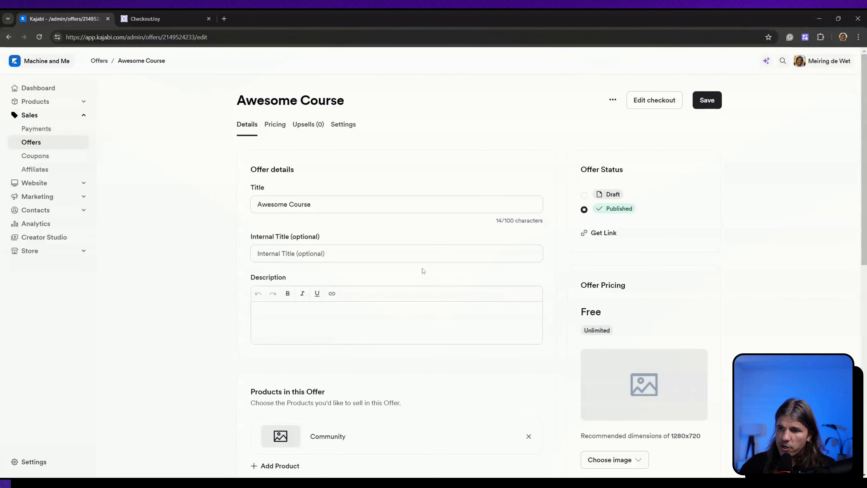
{"action": "scroll", "coordinate": [367, 271], "scroll_direction": "down", "scroll_amount": 5}
{"action": "scroll", "coordinate": [372, 266], "scroll_direction": "down", "scroll_amount": 6}
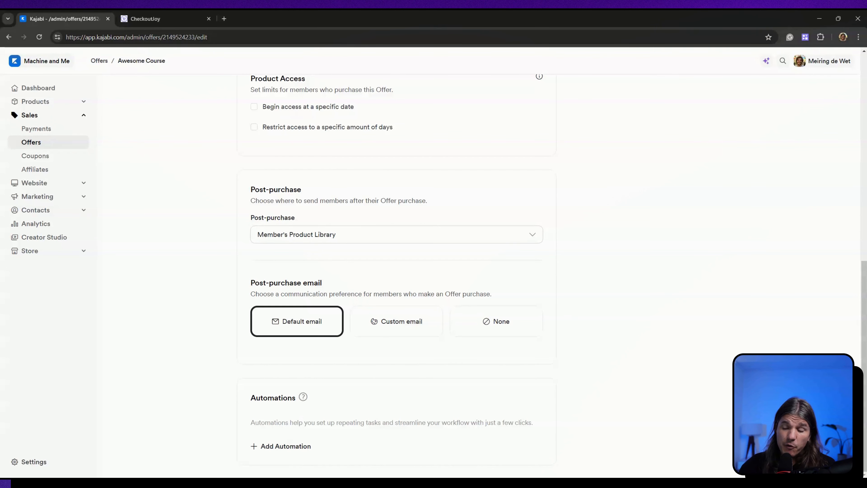
{"action": "left_click", "coordinate": [302, 449]}
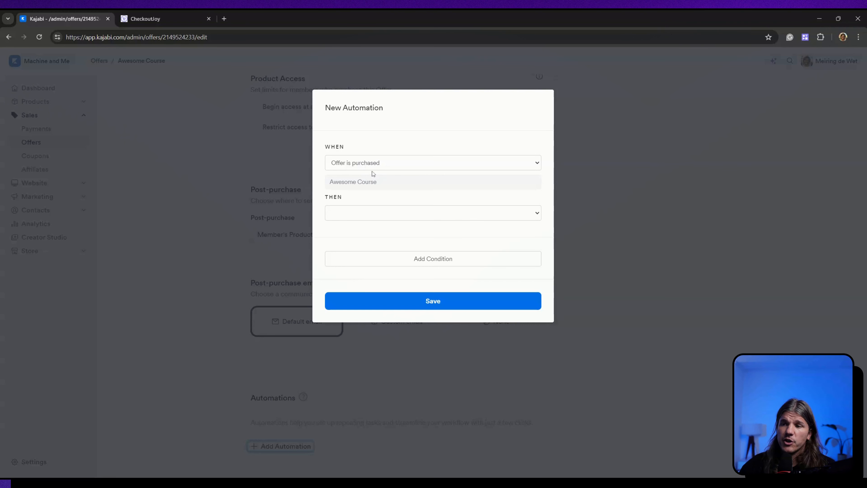
{"action": "left_click", "coordinate": [356, 166]}
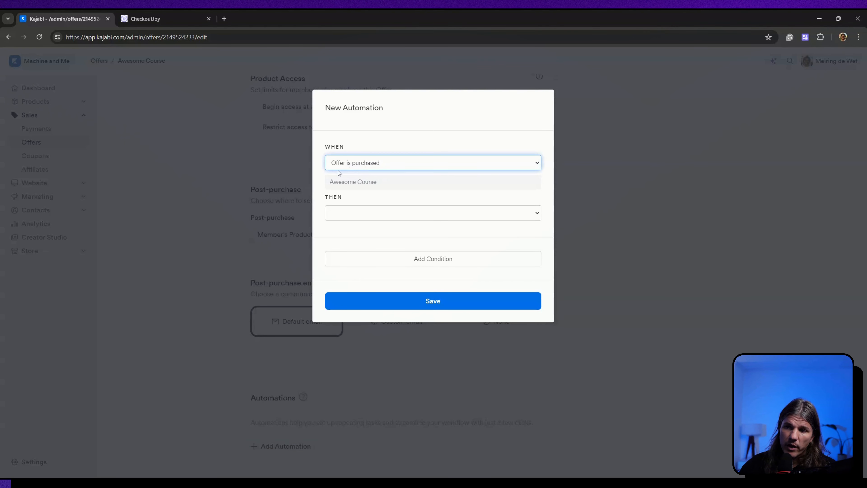
{"action": "left_click", "coordinate": [356, 194]}
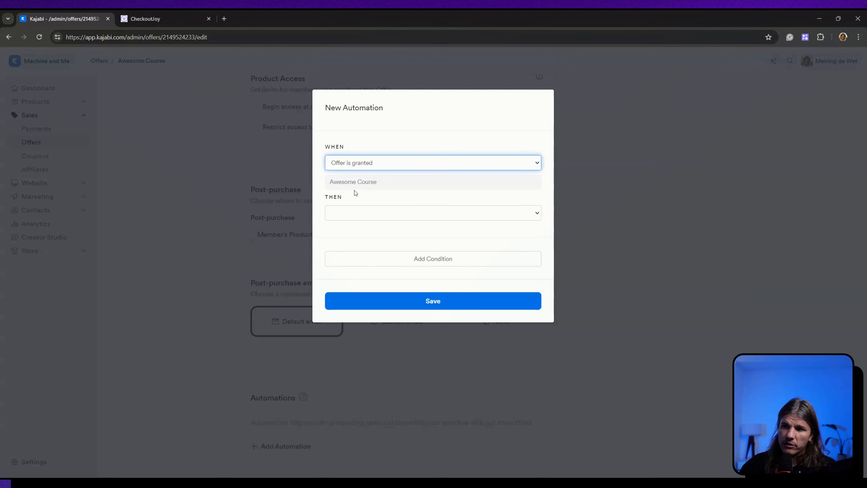
{"action": "left_click", "coordinate": [364, 211]}
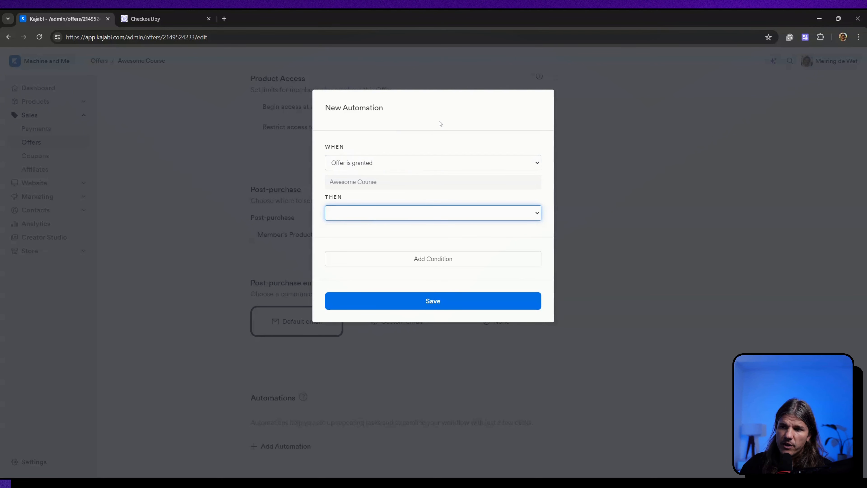
{"action": "left_click", "coordinate": [674, 158]}
{"action": "left_click", "coordinate": [693, 158]}
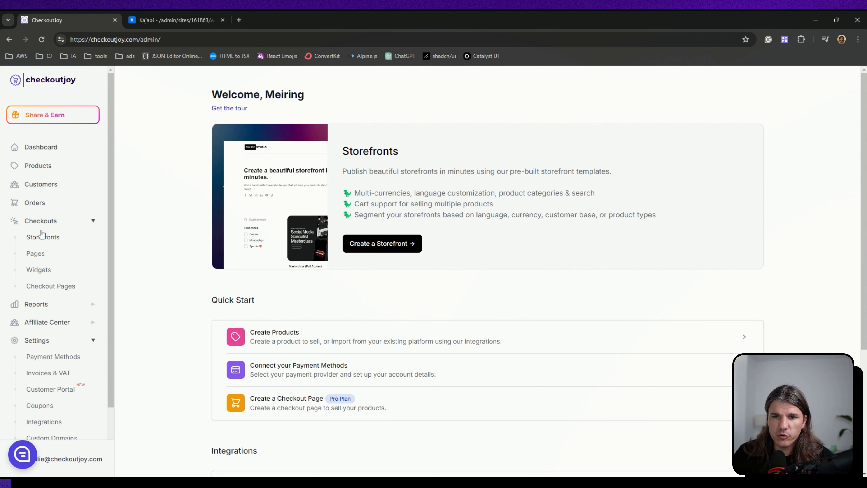
- Create a new checkout widget and name it "Xendit Checkout"
{"action": "left_click", "coordinate": [41, 271]}
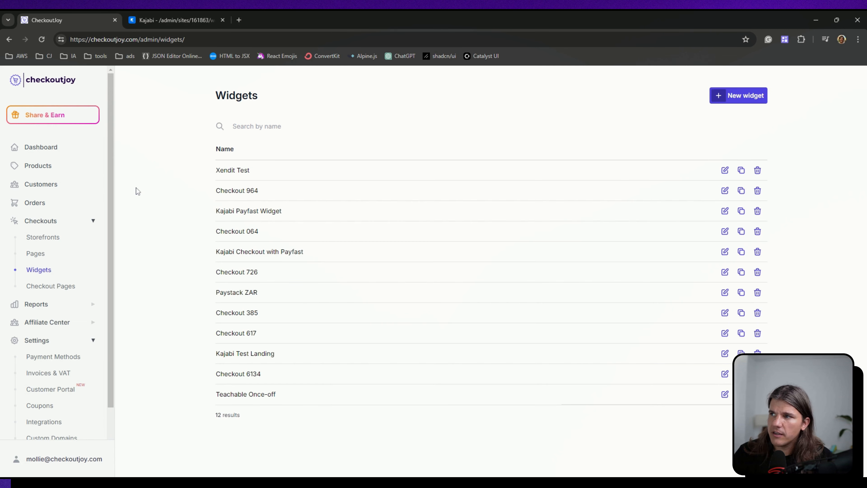
{"action": "left_click", "coordinate": [727, 97]}
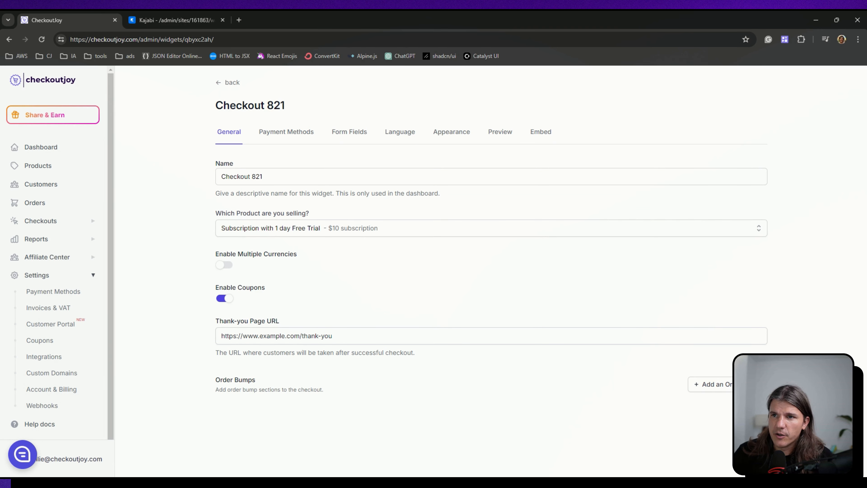
{"action": "left_click_drag", "start_coordinate": [265, 176], "coordinate": [168, 179]}
{"action": "type", "text": "X"}
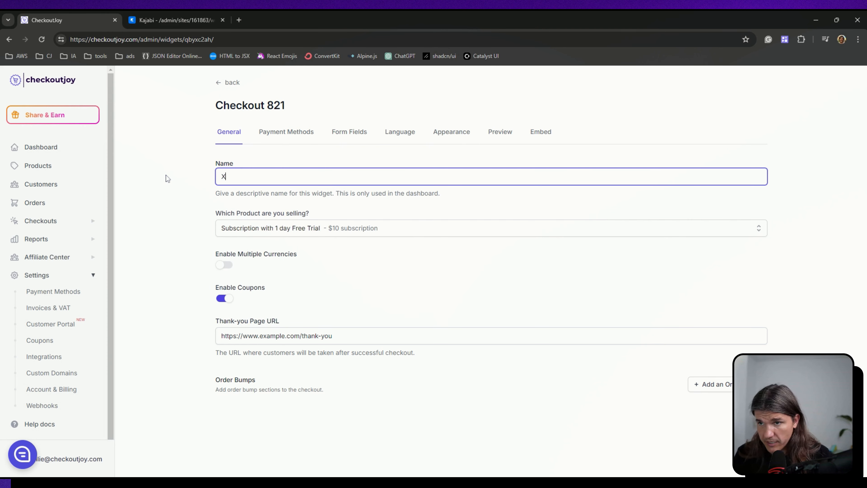
{"action": "type", "text": "endit Checkout"}
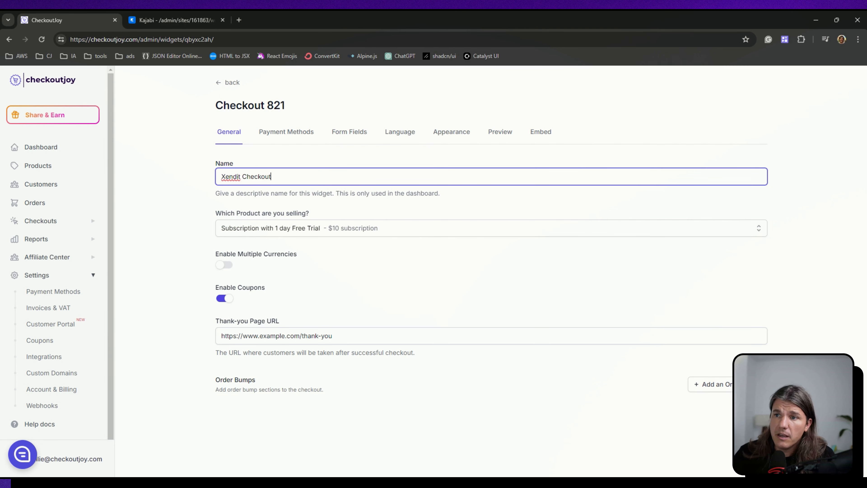
- Choose "Awesome Course" as the product sold through the Xendit Checkout widget
{"action": "left_click", "coordinate": [358, 231]}
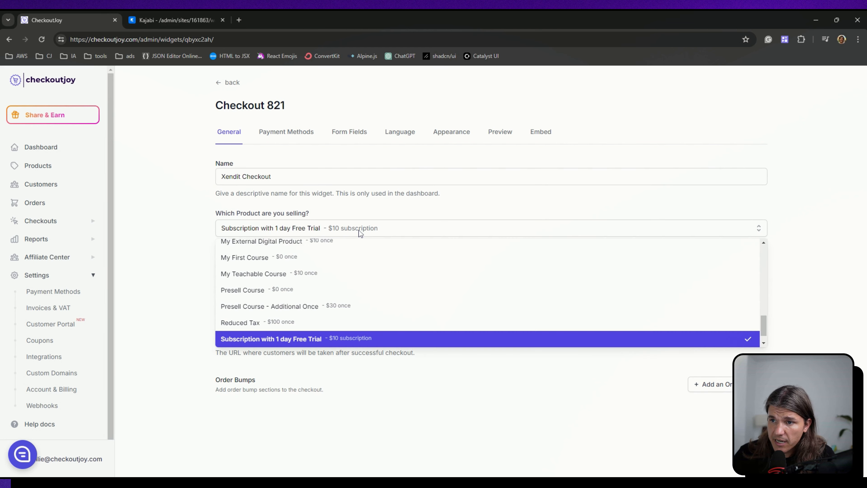
{"action": "scroll", "coordinate": [374, 264], "scroll_direction": "up", "scroll_amount": 10}
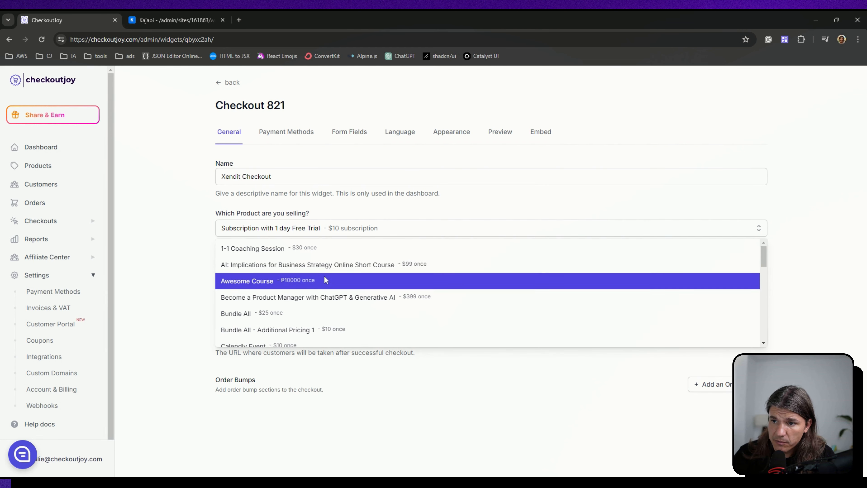
{"action": "left_click", "coordinate": [290, 282]}
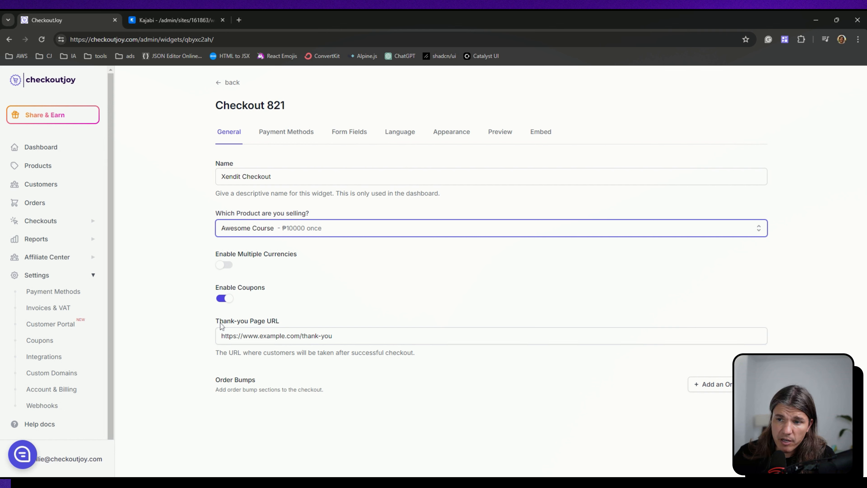
{"action": "left_click_drag", "start_coordinate": [277, 321], "coordinate": [220, 323]}
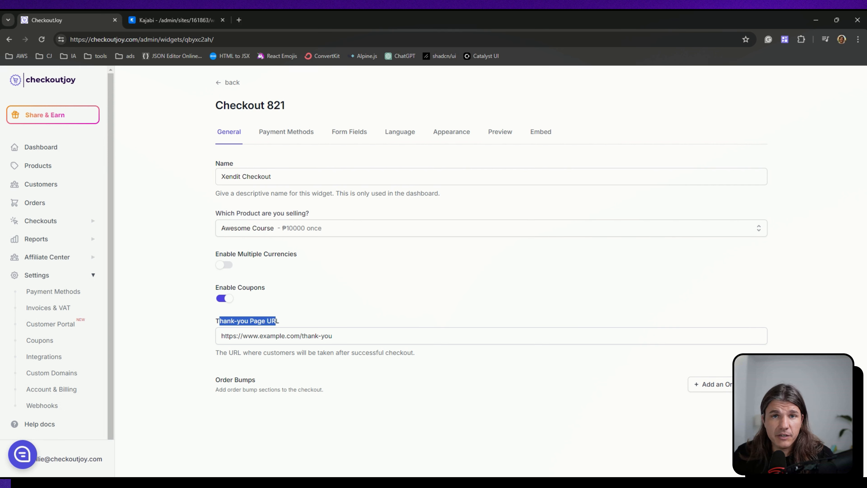
{"action": "left_click_drag", "start_coordinate": [333, 336], "coordinate": [242, 336]}
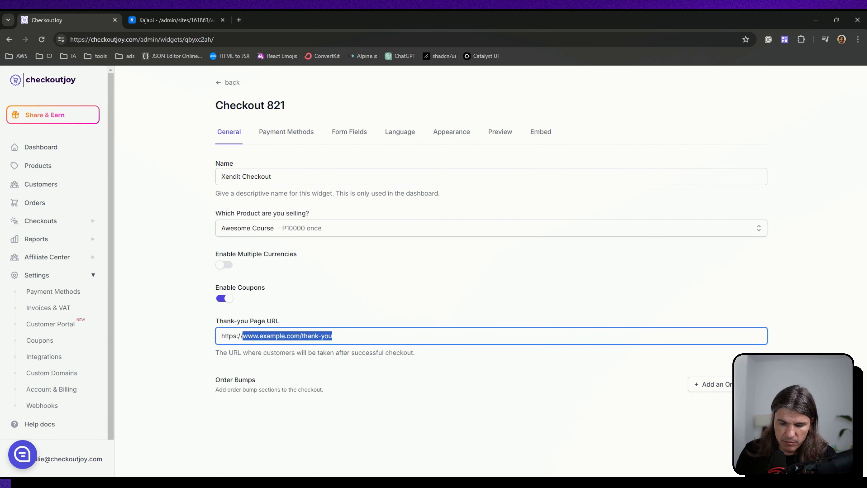
{"action": "type", "text": "checkoutjoy.com"}
{"action": "key", "text": "BackSpace"}
{"action": "key", "text": "BackSpace"}
{"action": "key", "text": "BackSpace"}
{"action": "key", "text": "BackSpace"}
{"action": "key", "text": "BackSpace"}
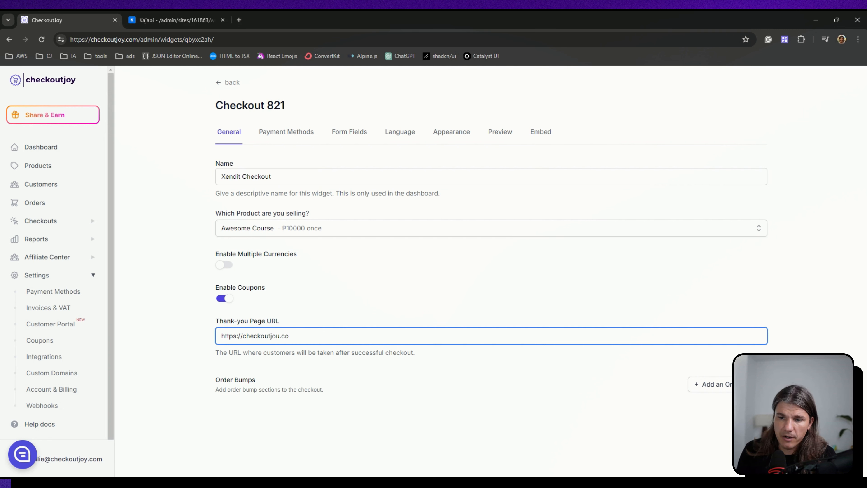
{"action": "type", "text": "y."}
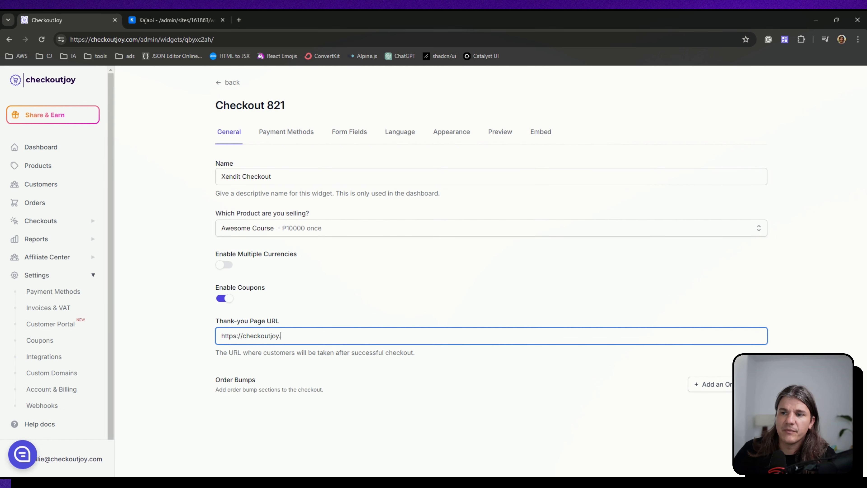
{"action": "type", "text": "com"}
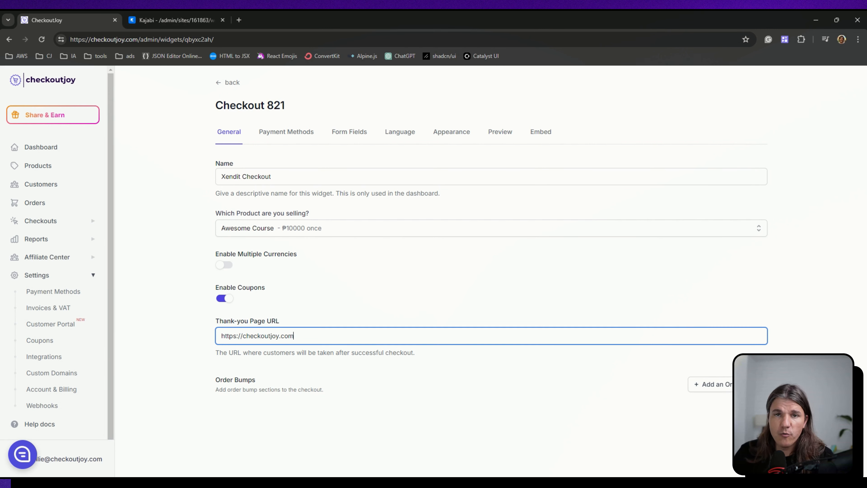
{"action": "key", "text": "ctrl+a"}
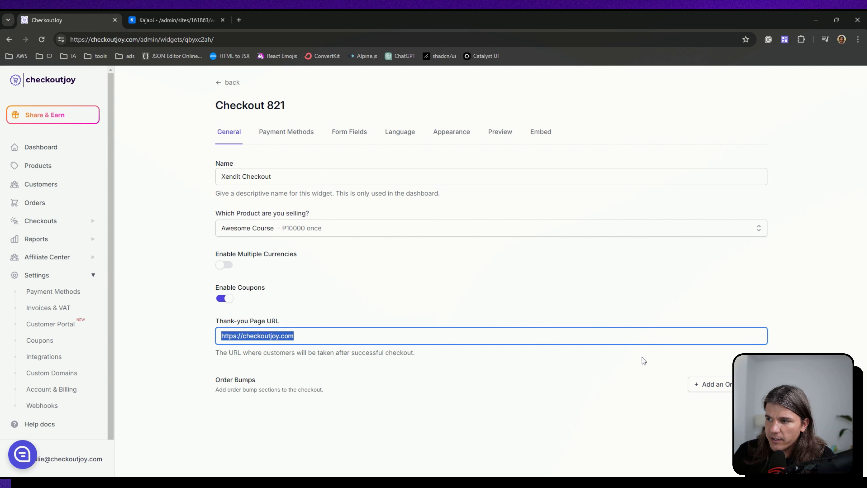
{"action": "left_click", "coordinate": [752, 420]}
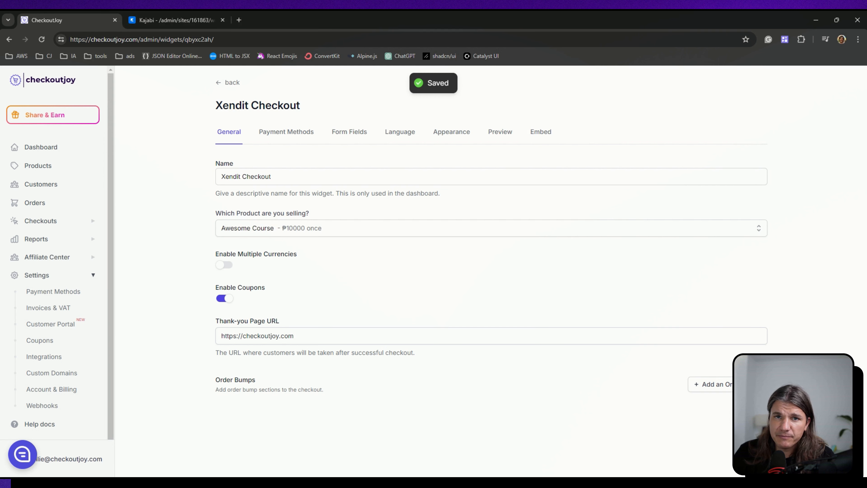
- Enable Xendit as the payment method for the Xendit Checkout widget and save
{"action": "left_click", "coordinate": [287, 133]}
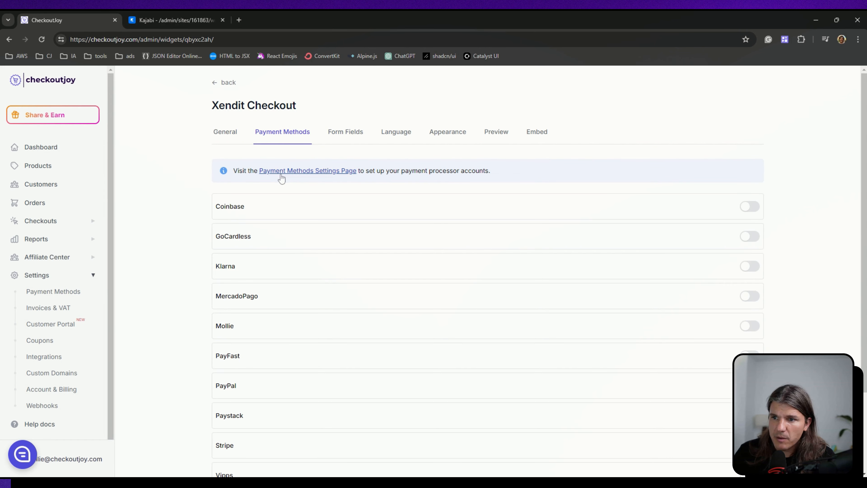
{"action": "scroll", "coordinate": [343, 294], "scroll_direction": "down", "scroll_amount": 3}
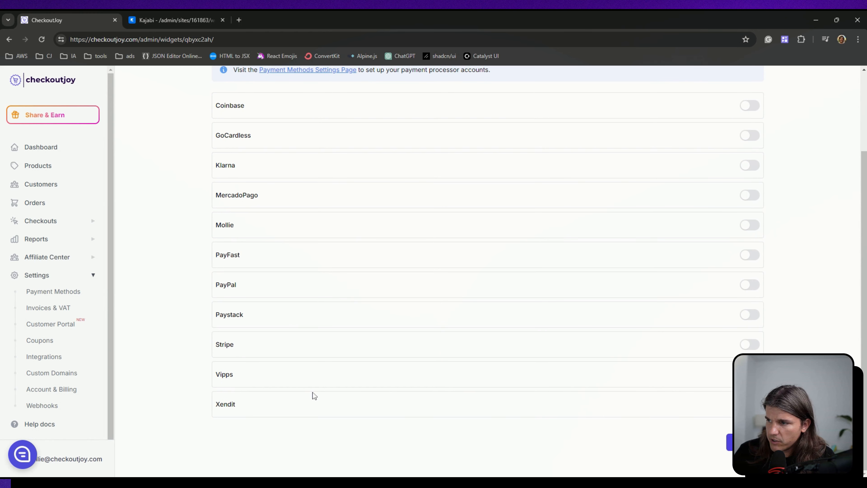
{"action": "left_click", "coordinate": [749, 403]}
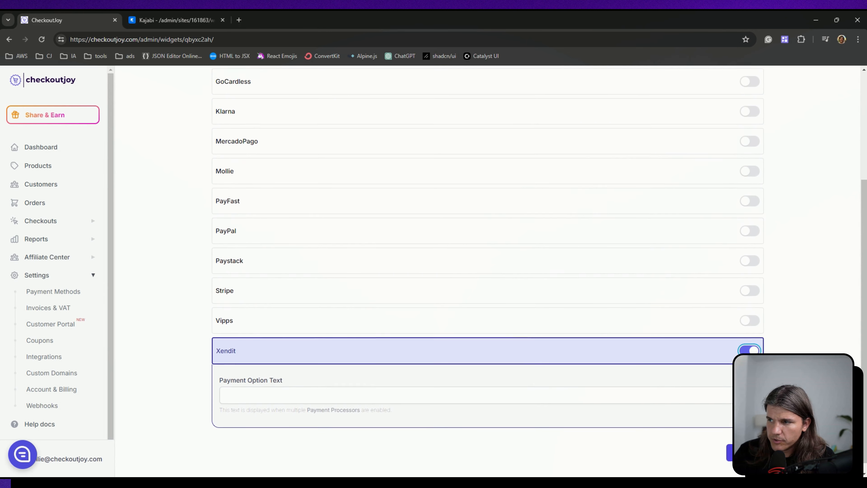
{"action": "left_click", "coordinate": [744, 442]}
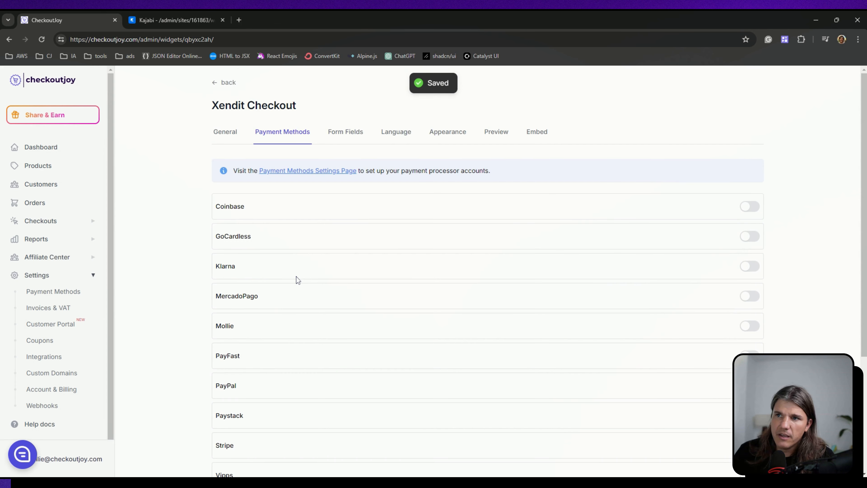
- Review the widget's form fields and the customisable language terms used throughout the checkout
{"action": "left_click", "coordinate": [341, 131]}
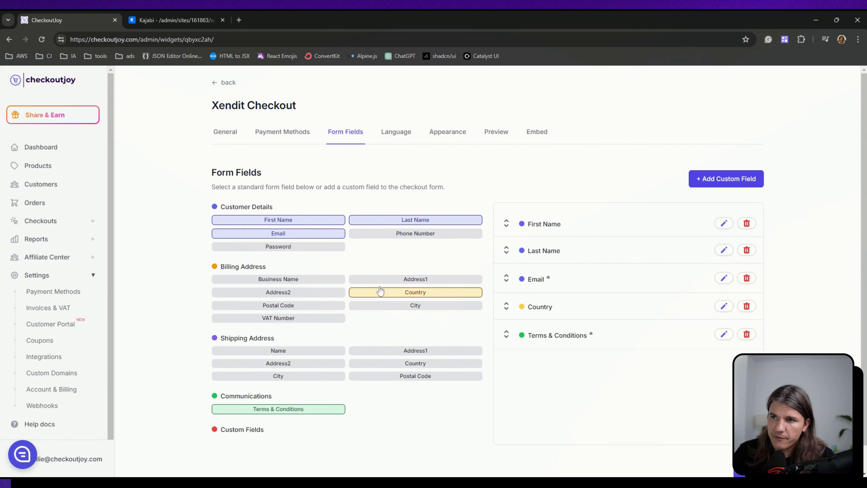
{"action": "scroll", "coordinate": [381, 379], "scroll_direction": "down", "scroll_amount": 1}
{"action": "scroll", "coordinate": [422, 335], "scroll_direction": "up", "scroll_amount": 1}
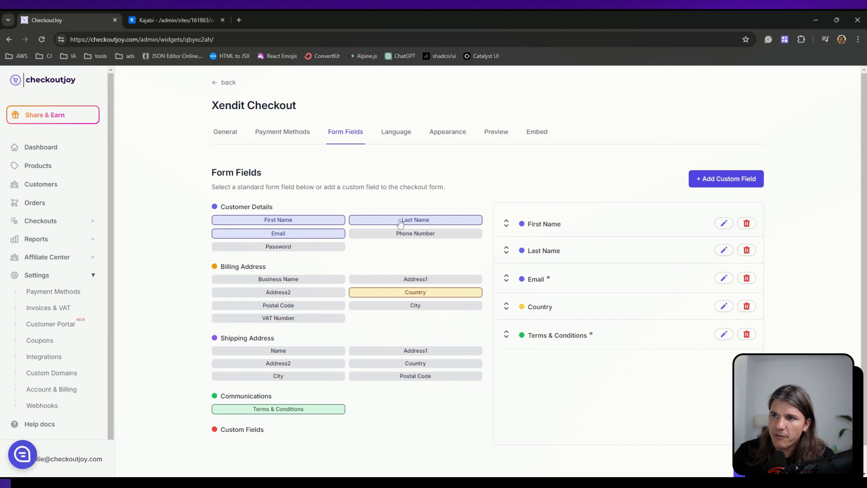
{"action": "left_click", "coordinate": [396, 134]}
{"action": "scroll", "coordinate": [396, 136], "scroll_direction": "down", "scroll_amount": 2}
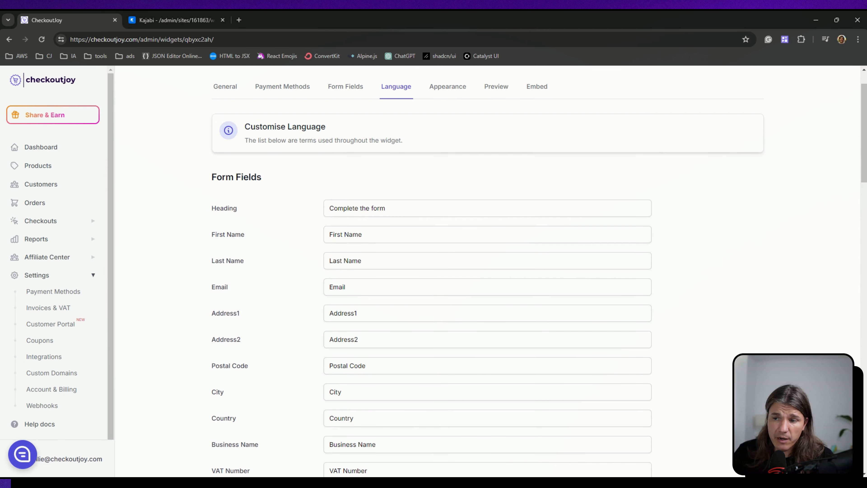
{"action": "scroll", "coordinate": [344, 290], "scroll_direction": "down", "scroll_amount": 10}
{"action": "scroll", "coordinate": [344, 290], "scroll_direction": "up", "scroll_amount": 6}
{"action": "scroll", "coordinate": [344, 291], "scroll_direction": "down", "scroll_amount": 5}
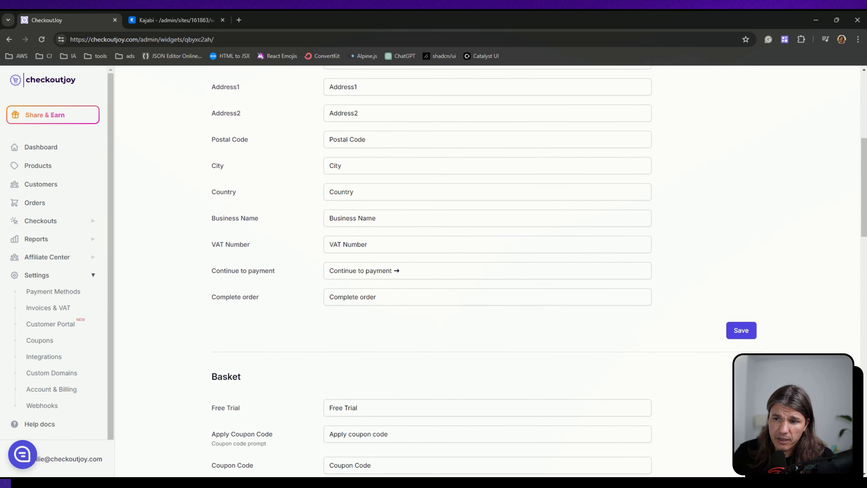
{"action": "scroll", "coordinate": [344, 291], "scroll_direction": "down", "scroll_amount": 18}
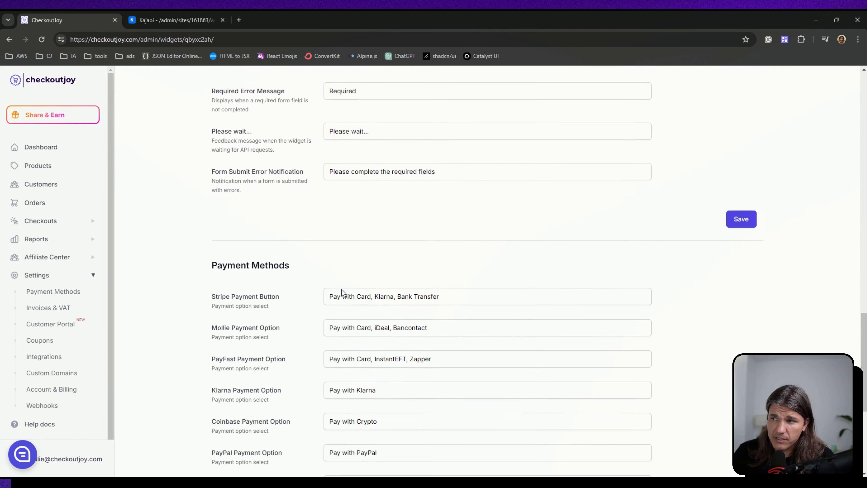
{"action": "scroll", "coordinate": [350, 303], "scroll_direction": "up", "scroll_amount": 20}
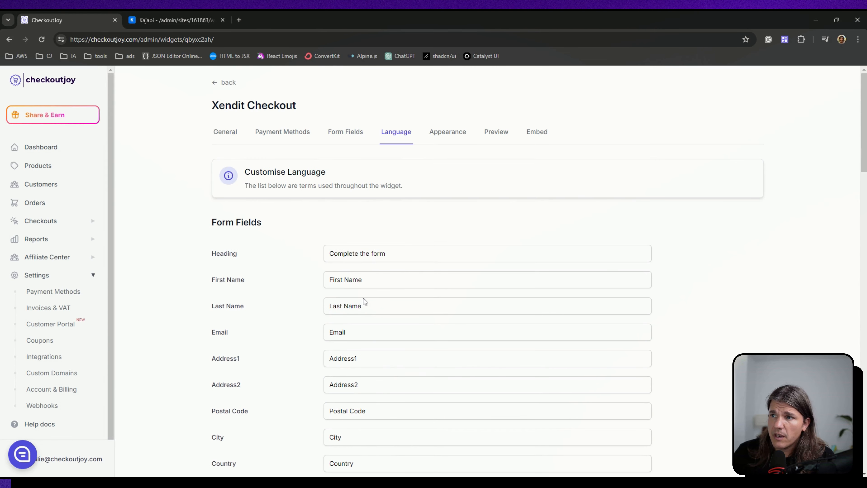
- Save the widget's appearance with the Inline layout and preview the resulting Awesome Course checkout form
{"action": "left_click", "coordinate": [456, 137]}
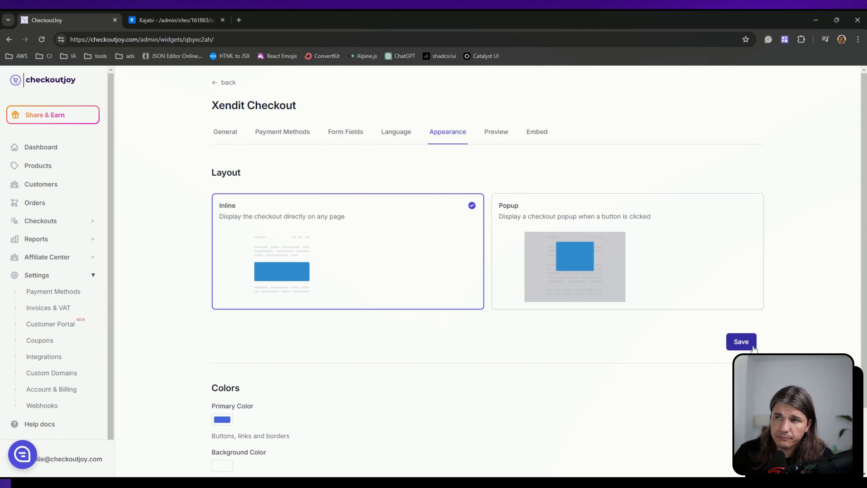
{"action": "left_click", "coordinate": [746, 345]}
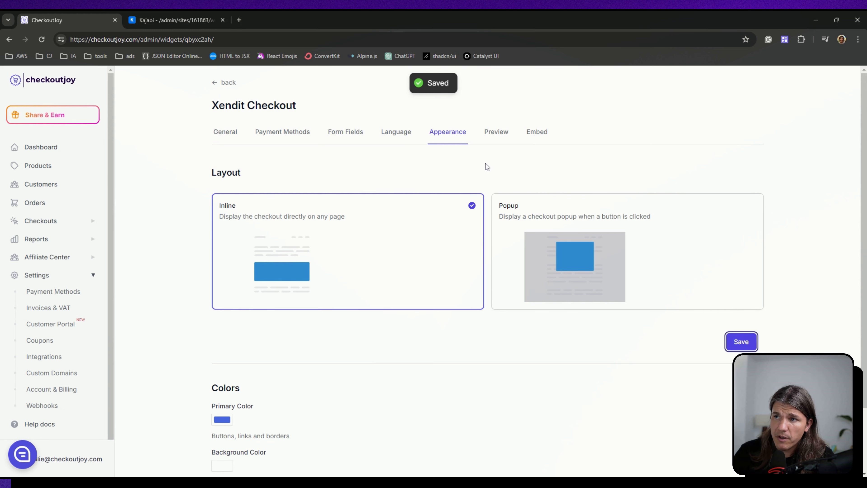
{"action": "left_click", "coordinate": [500, 137]}
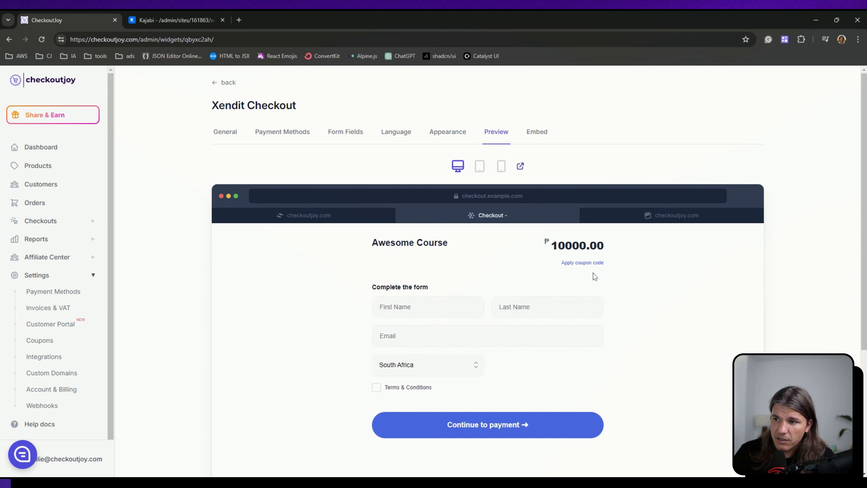
{"action": "scroll", "coordinate": [593, 273], "scroll_direction": "down", "scroll_amount": 2}
{"action": "scroll", "coordinate": [497, 233], "scroll_direction": "down", "scroll_amount": 1}
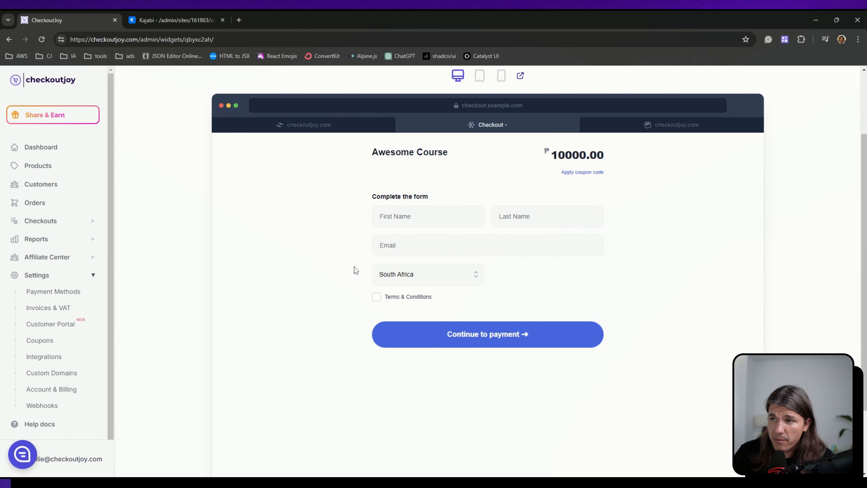
{"action": "scroll", "coordinate": [379, 272], "scroll_direction": "up", "scroll_amount": 3}
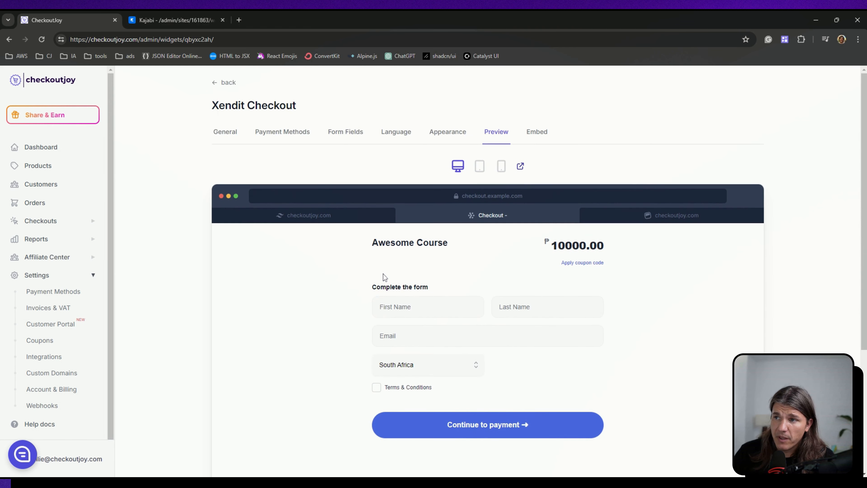
- Show the widget's embed options and select the complete code snippet for embedding it on a website
{"action": "left_click", "coordinate": [537, 133]}
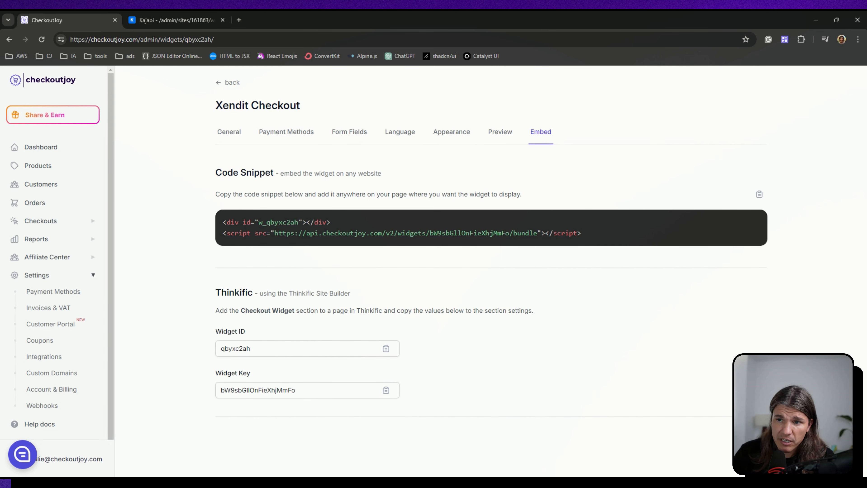
{"action": "left_click_drag", "start_coordinate": [223, 222], "coordinate": [593, 237]}
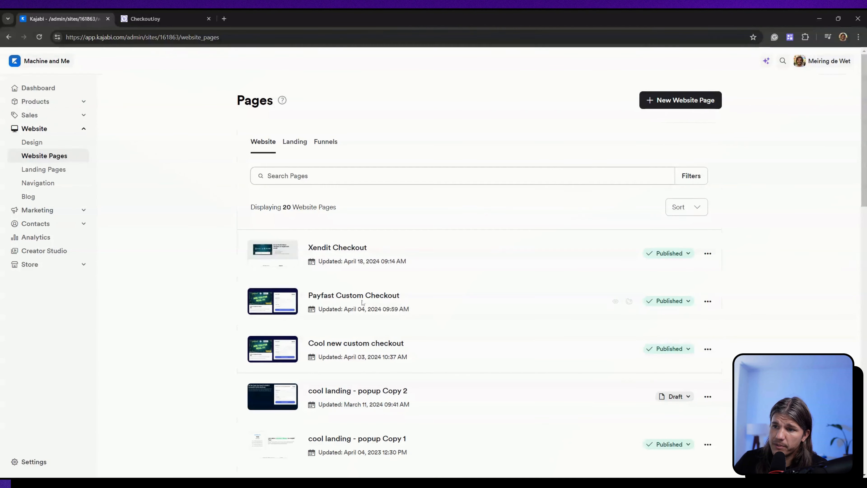
- Open the "Xendit Checkout" website page in Kajabi's page editor and examine its intro section and embedded checkout form
{"action": "left_click", "coordinate": [342, 252]}
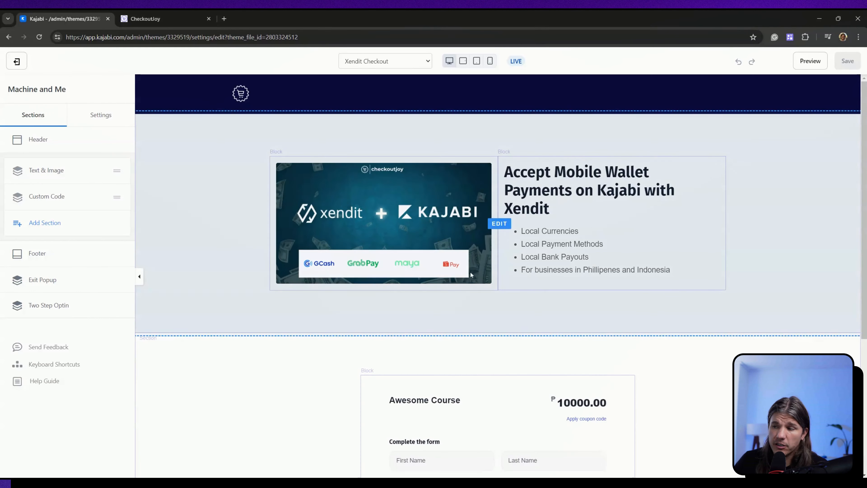
{"action": "scroll", "coordinate": [514, 337], "scroll_direction": "down", "scroll_amount": 3}
{"action": "scroll", "coordinate": [514, 337], "scroll_direction": "down", "scroll_amount": 2}
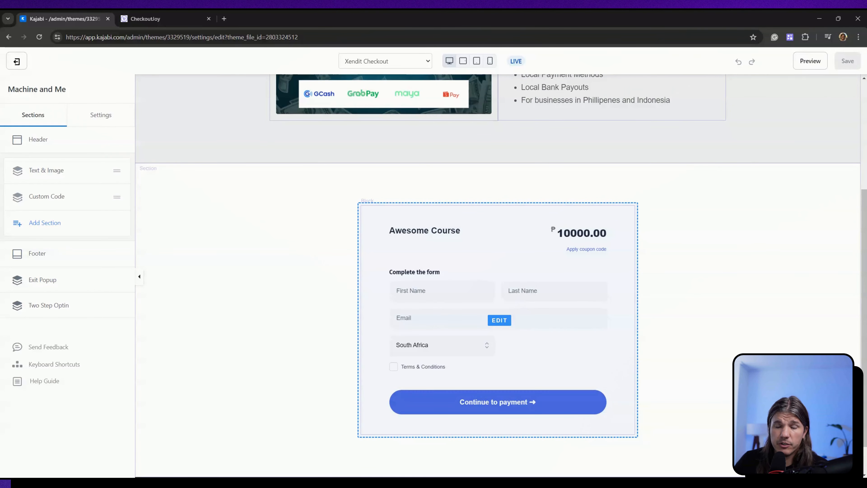
{"action": "scroll", "coordinate": [398, 206], "scroll_direction": "up", "scroll_amount": 4}
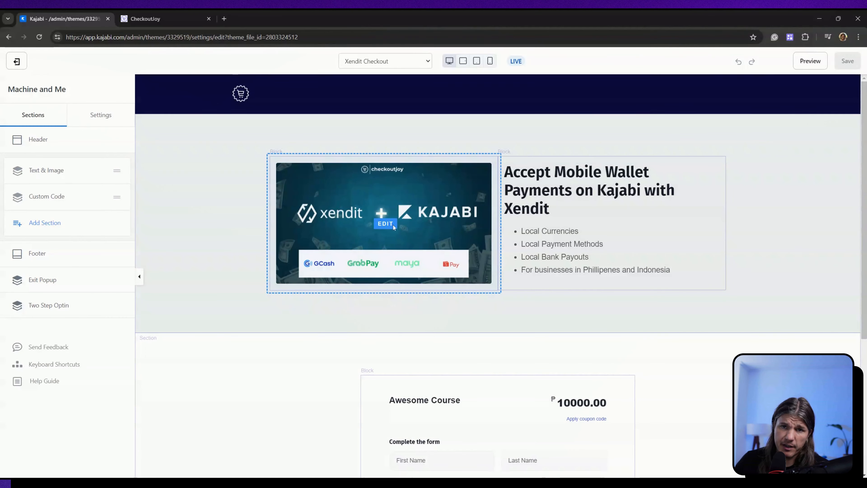
{"action": "scroll", "coordinate": [393, 225], "scroll_direction": "down", "scroll_amount": 5}
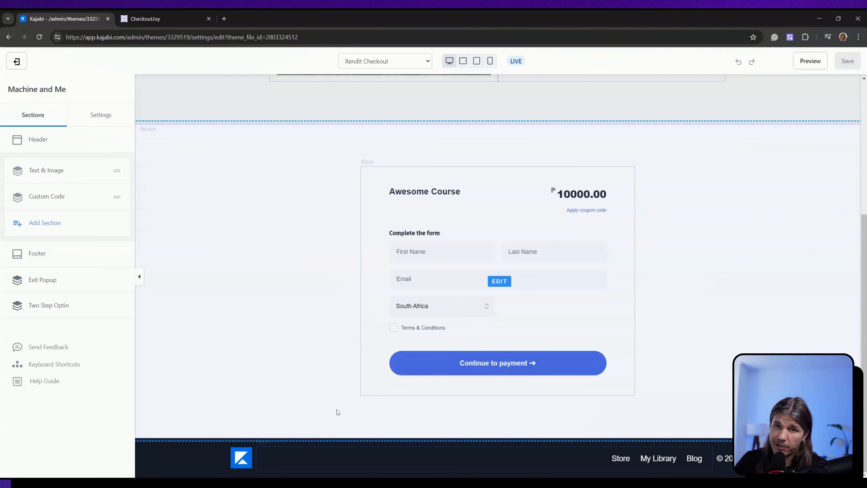
- Open the checkout form's custom code block, and copy the Xendit Checkout widget's embed code snippet from CheckoutJoy
{"action": "scroll", "coordinate": [646, 298], "scroll_direction": "up", "scroll_amount": 2}
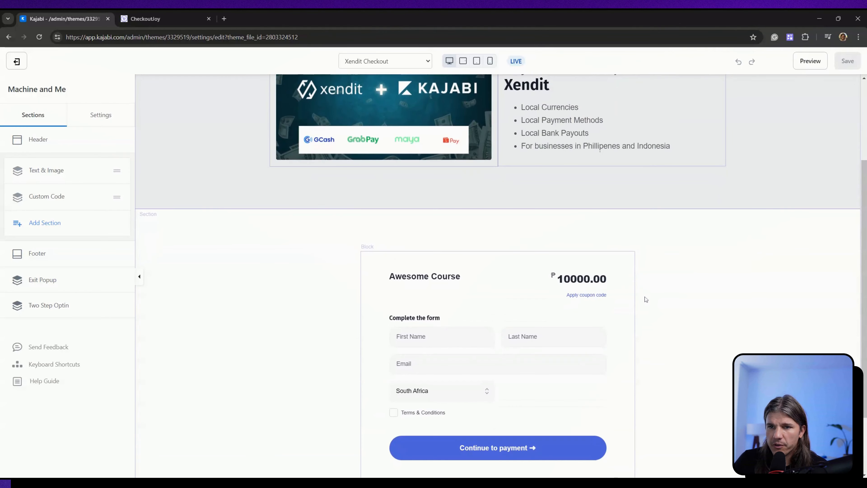
{"action": "left_click", "coordinate": [426, 291]}
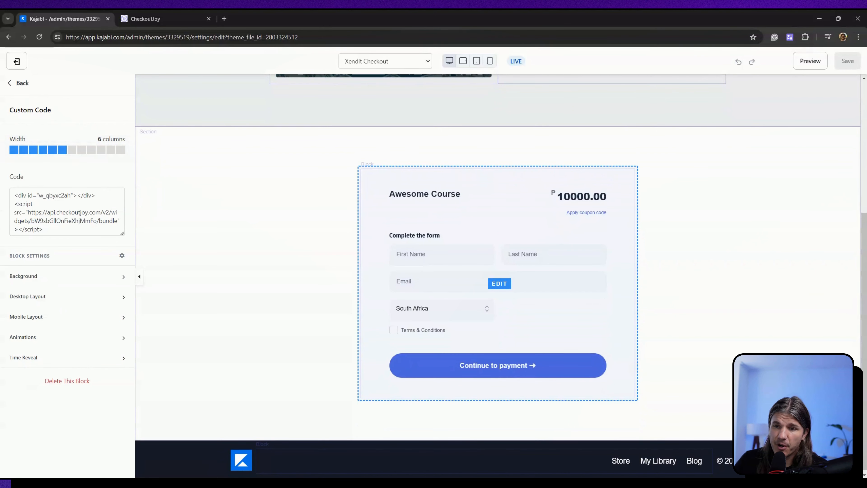
{"action": "left_click", "coordinate": [164, 18]}
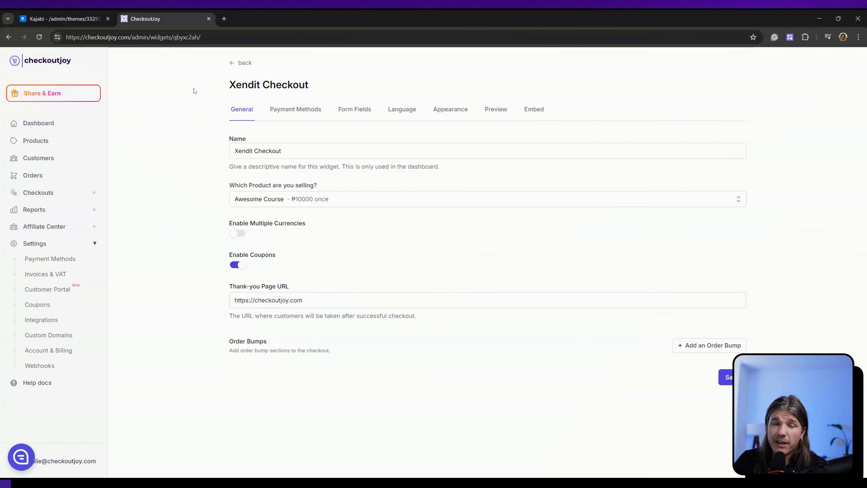
{"action": "left_click", "coordinate": [533, 110]}
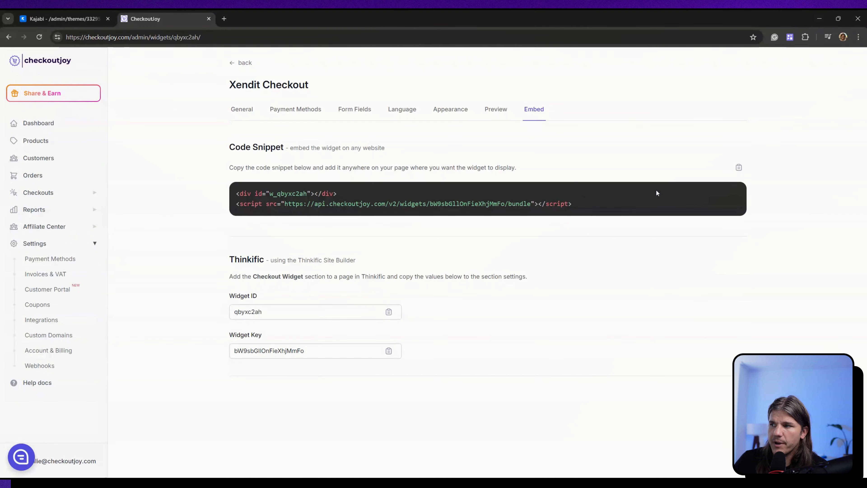
{"action": "left_click_drag", "start_coordinate": [236, 193], "coordinate": [531, 205]}
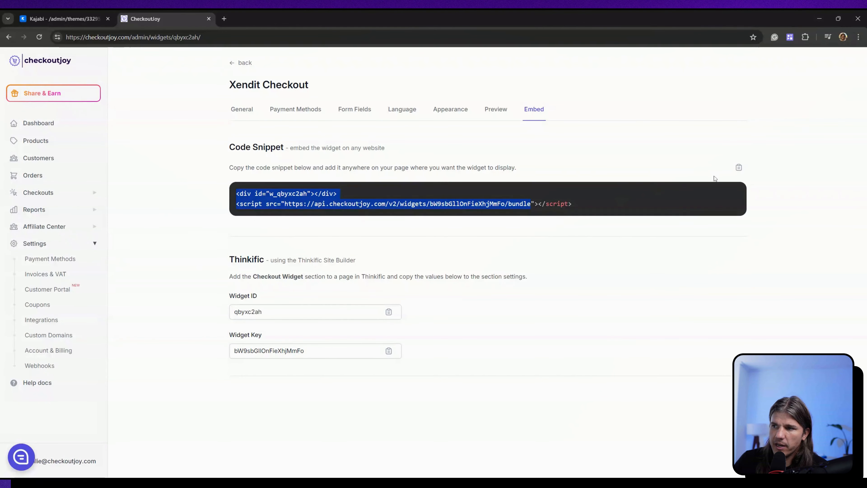
{"action": "left_click", "coordinate": [739, 168]}
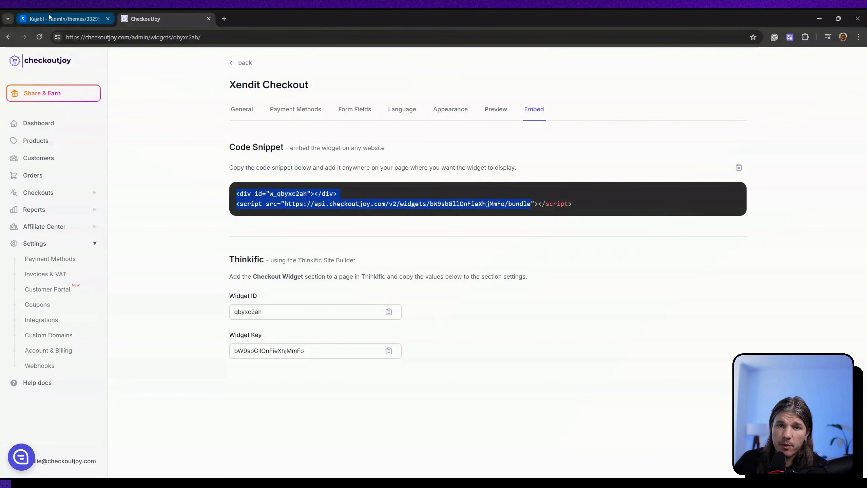
- Switch back to Kajabi, add a Custom Code block to the empty section, and replace its placeholder code with the copied widget snippet
{"action": "left_click", "coordinate": [60, 20]}
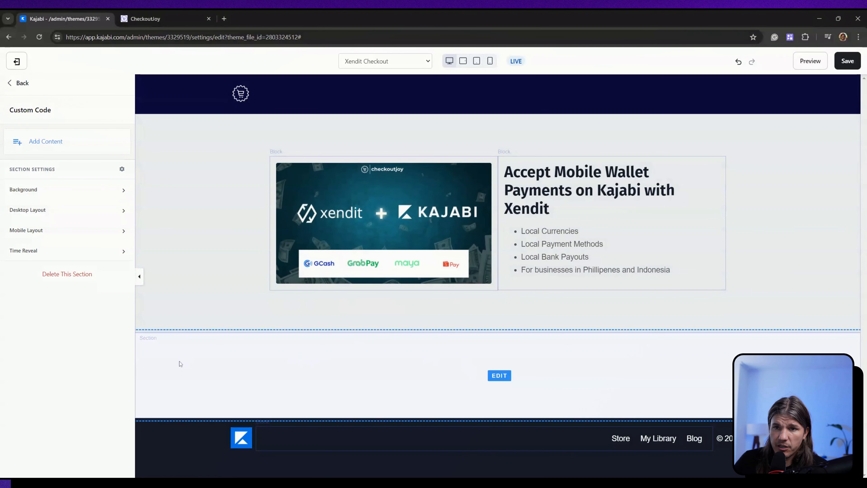
{"action": "left_click", "coordinate": [45, 142]}
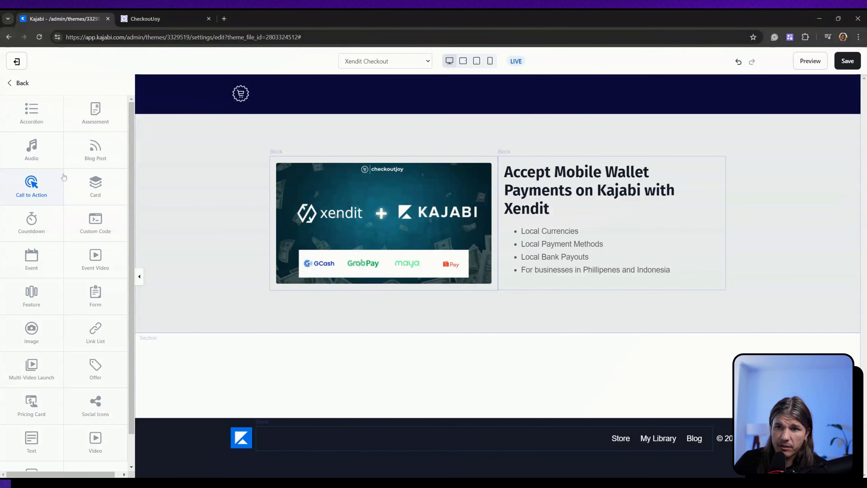
{"action": "scroll", "coordinate": [97, 297], "scroll_direction": "down", "scroll_amount": 1}
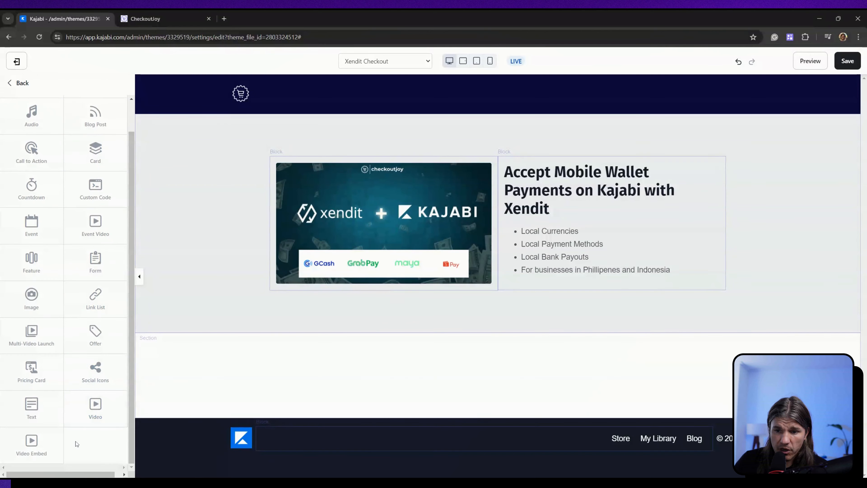
{"action": "scroll", "coordinate": [83, 417], "scroll_direction": "up", "scroll_amount": 1}
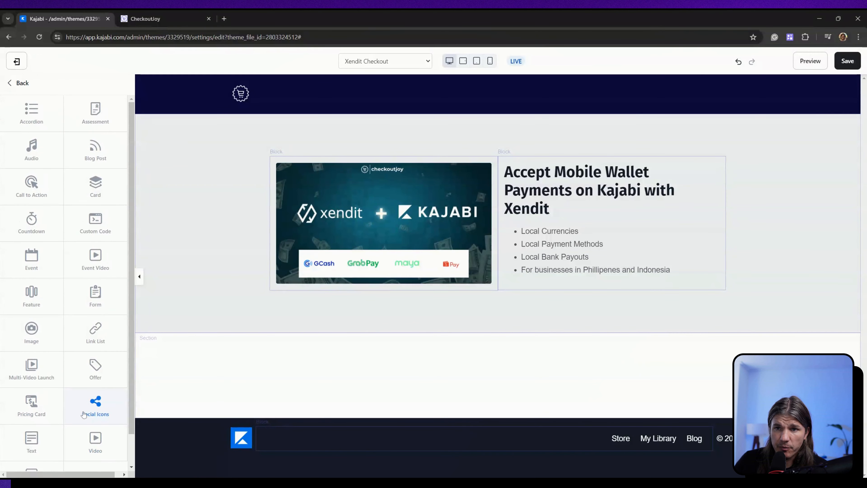
{"action": "left_click", "coordinate": [93, 229]}
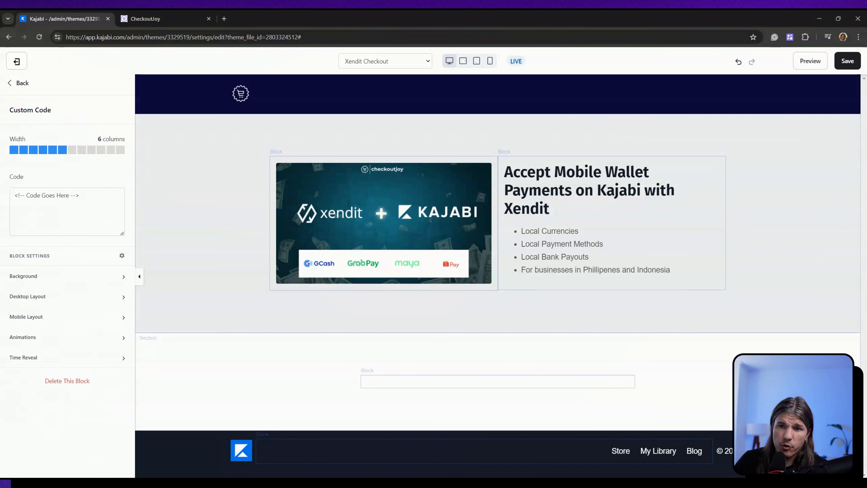
{"action": "left_click_drag", "start_coordinate": [91, 200], "coordinate": [1, 202]}
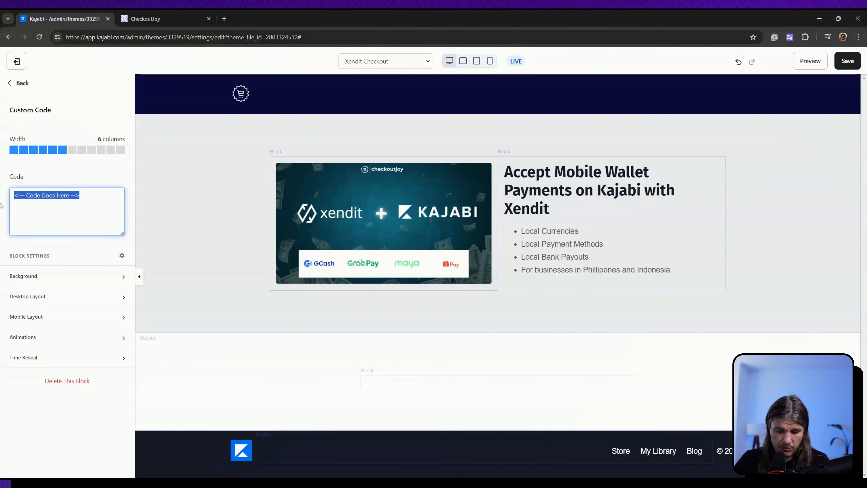
{"action": "key", "text": "ctrl+v"}
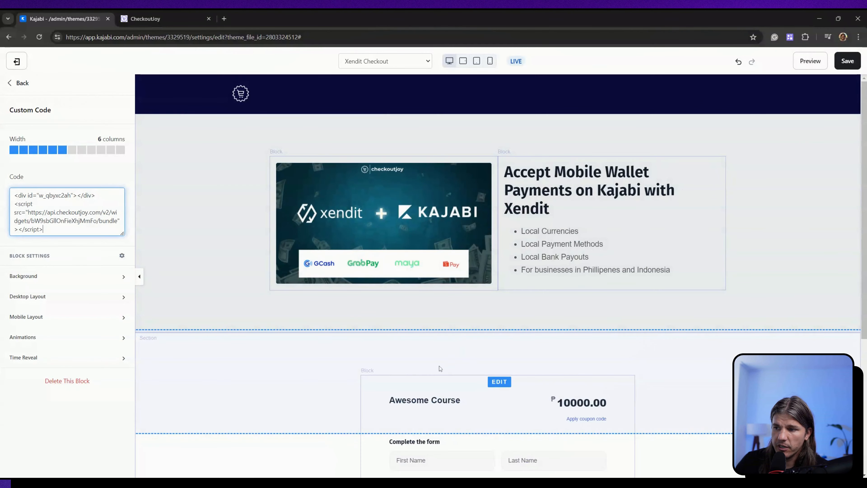
- Save the Xendit Checkout page and review its intro section and embedded Awesome Course checkout form in the page preview
{"action": "scroll", "coordinate": [509, 385], "scroll_direction": "down", "scroll_amount": 3}
{"action": "scroll", "coordinate": [461, 235], "scroll_direction": "down", "scroll_amount": 2}
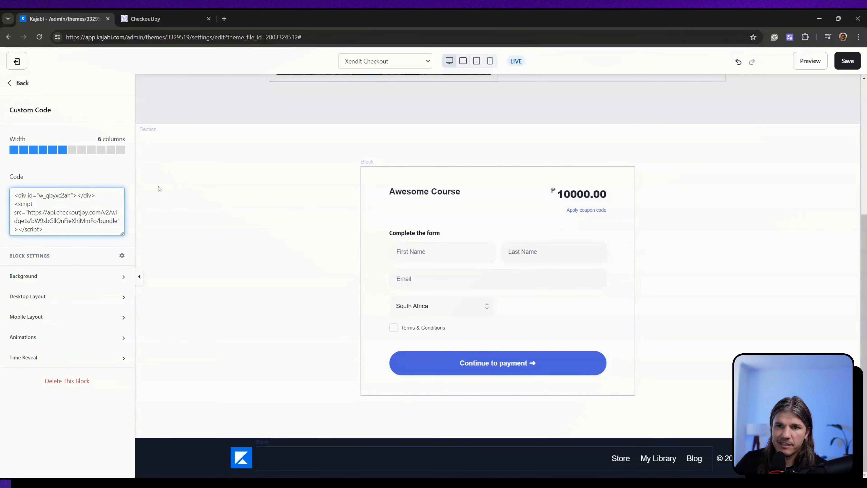
{"action": "scroll", "coordinate": [321, 324], "scroll_direction": "up", "scroll_amount": 3}
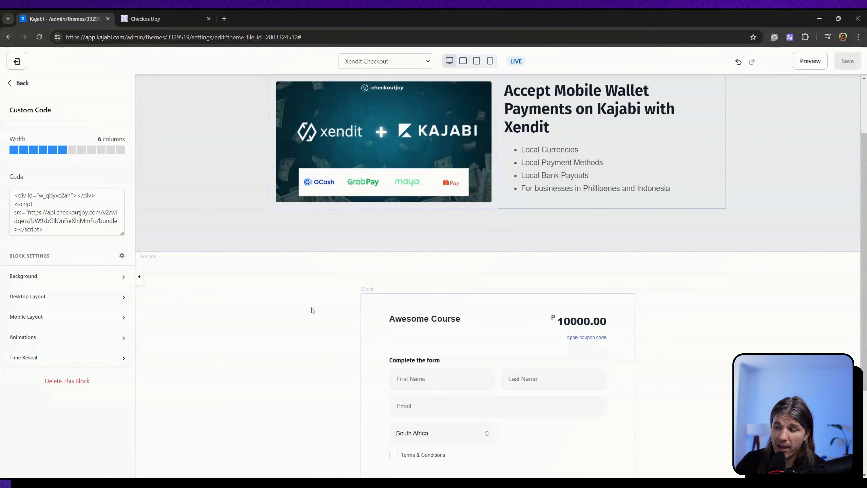
{"action": "scroll", "coordinate": [454, 224], "scroll_direction": "down", "scroll_amount": 2}
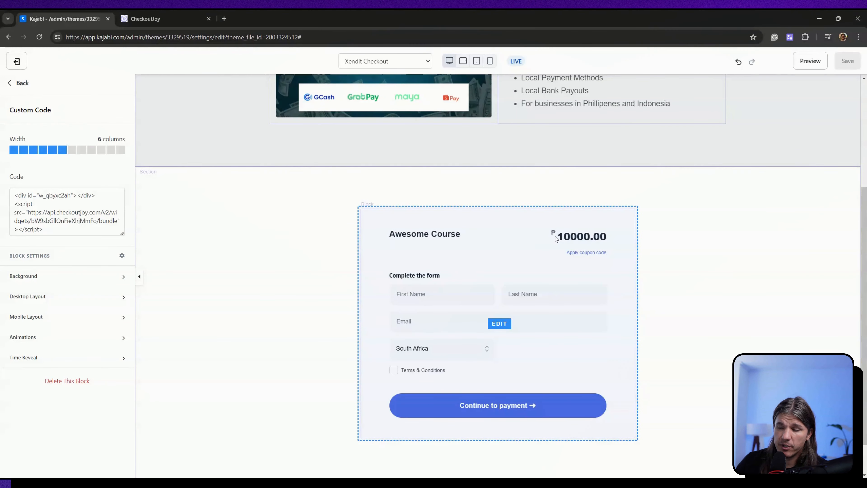
{"action": "scroll", "coordinate": [438, 345], "scroll_direction": "up", "scroll_amount": 2}
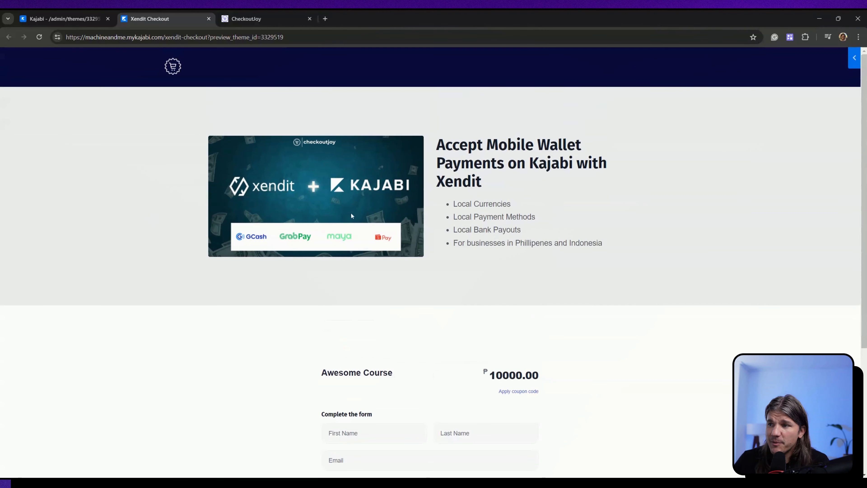
{"action": "scroll", "coordinate": [404, 267], "scroll_direction": "down", "scroll_amount": 4}
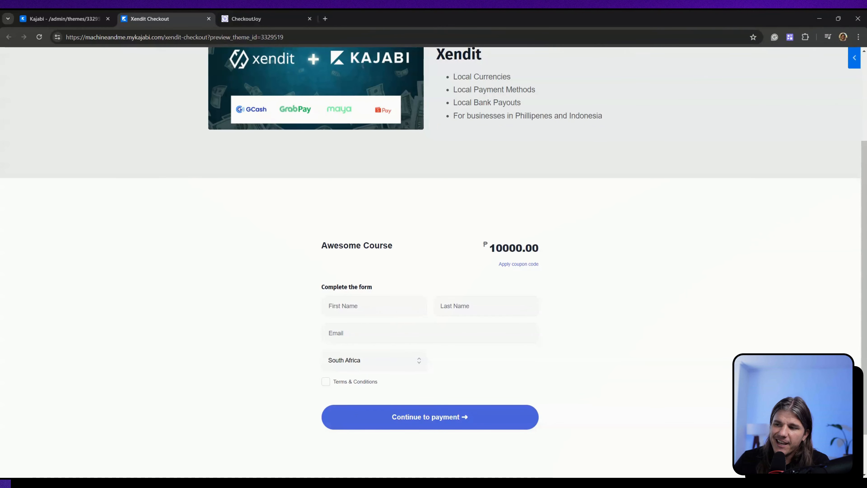
{"action": "scroll", "coordinate": [527, 290], "scroll_direction": "down", "scroll_amount": 2}
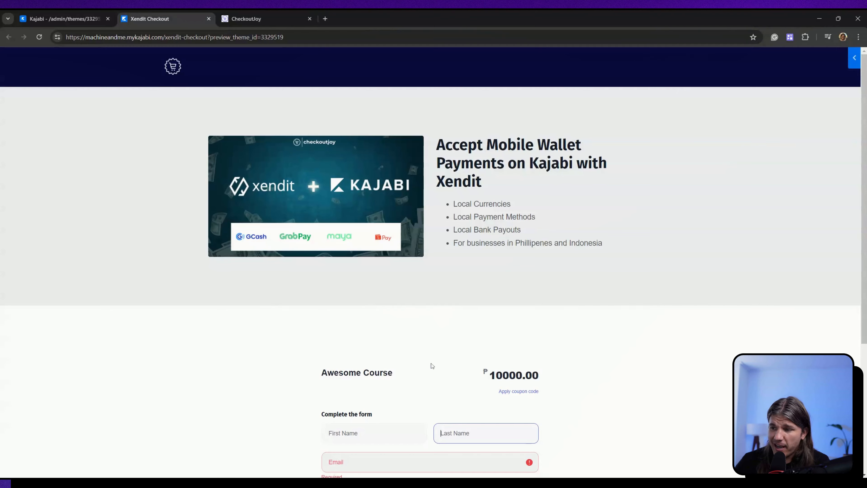
{"action": "scroll", "coordinate": [431, 365], "scroll_direction": "down", "scroll_amount": 5}
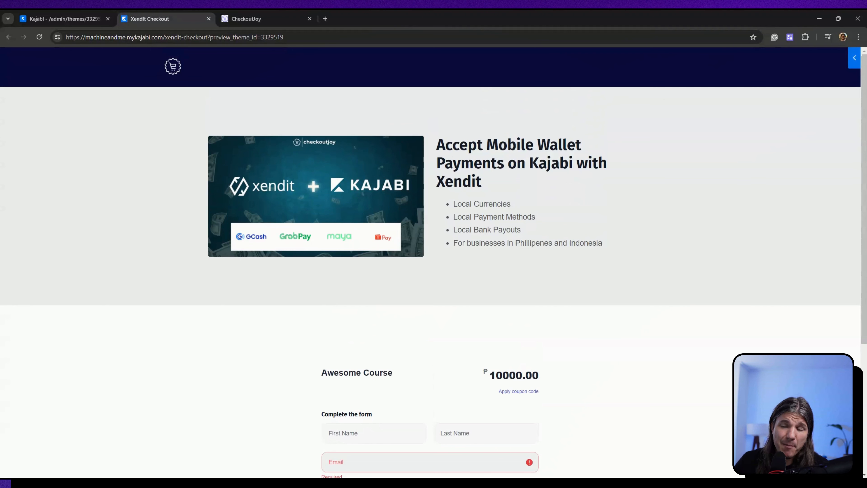
{"action": "scroll", "coordinate": [411, 392], "scroll_direction": "down", "scroll_amount": 3}
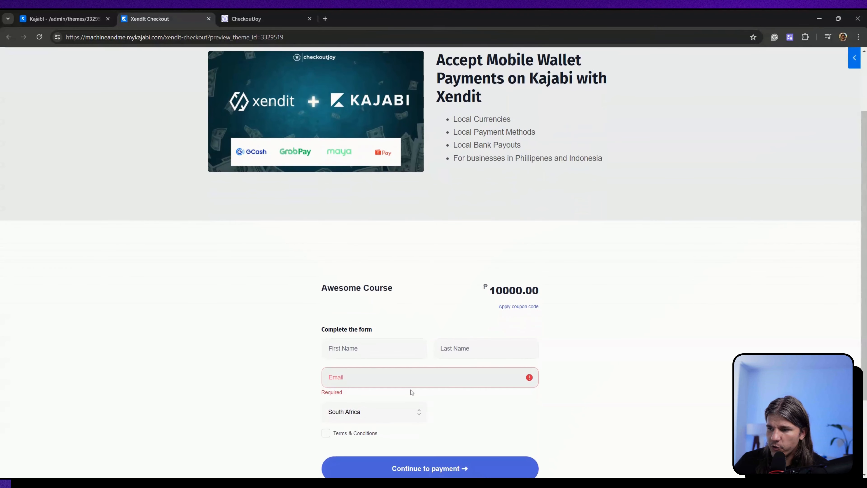
- Fill in the customer's first name, last name and email, accept the Terms & Conditions, and continue to payment
{"action": "left_click", "coordinate": [374, 349]}
{"action": "type", "text": "Meiring"}
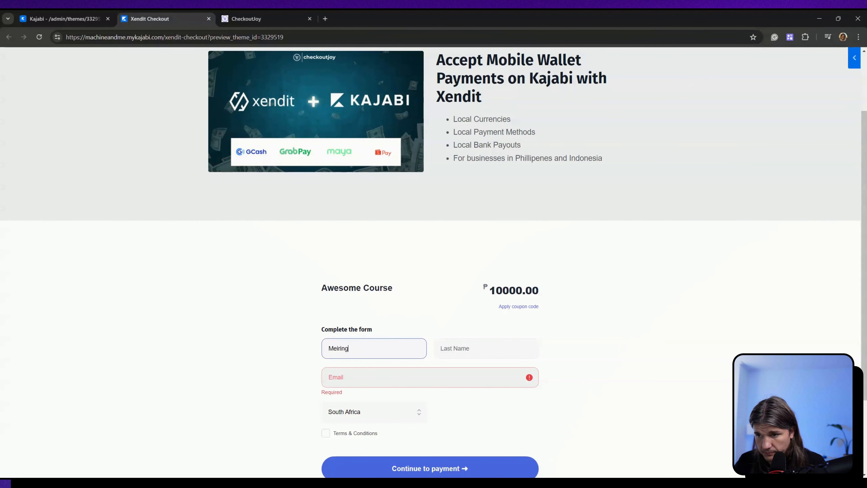
{"action": "key", "text": "Tab"}
{"action": "type", "text": "D"}
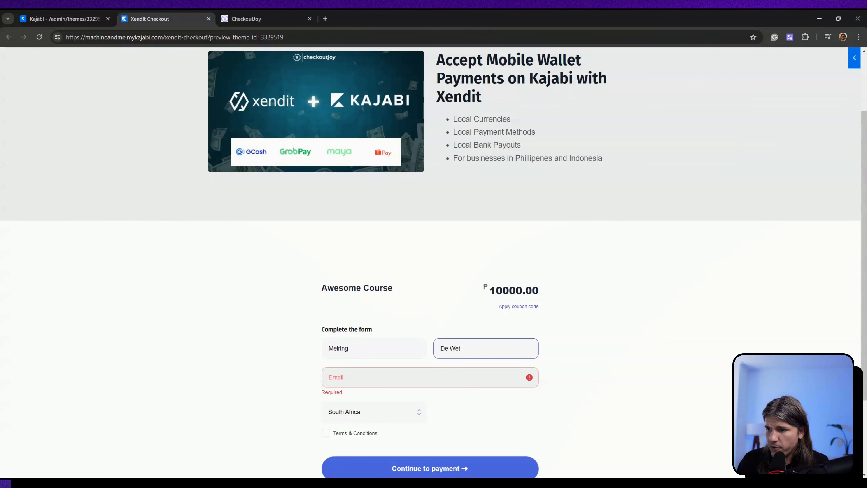
{"action": "key", "text": "Tab"}
{"action": "type", "text": "test@checkoutjoy"}
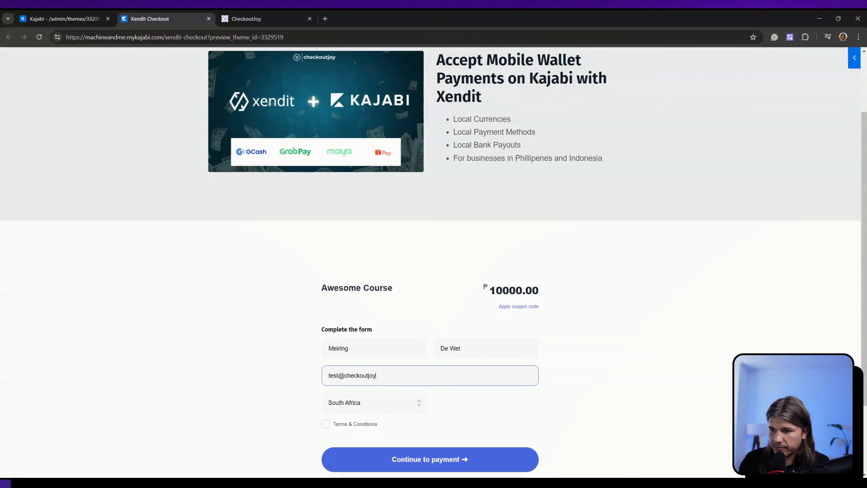
{"action": "type", "text": ".com"}
{"action": "left_click", "coordinate": [325, 423]}
{"action": "scroll", "coordinate": [461, 384], "scroll_direction": "down", "scroll_amount": 2}
{"action": "left_click", "coordinate": [457, 383]}
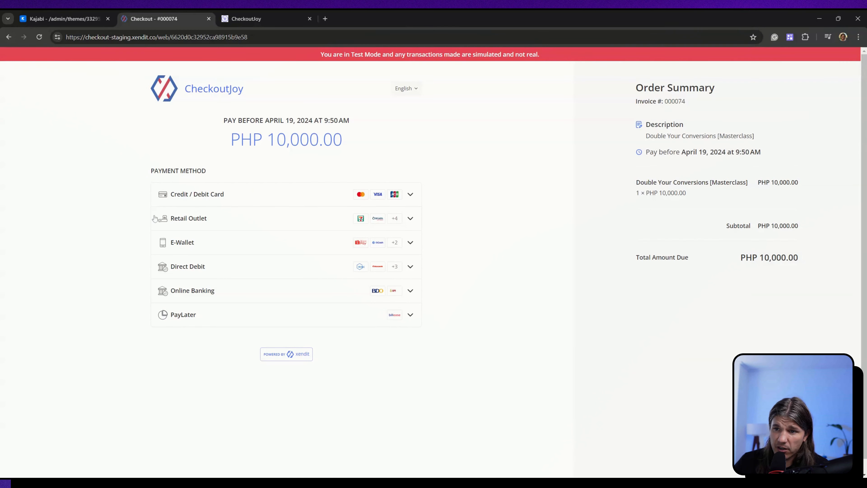
- Examine the options under the Retail Outlet, E-Wallet, Direct Debit, Online Banking and PayLater payment methods
{"action": "left_click", "coordinate": [219, 224]}
{"action": "left_click", "coordinate": [217, 224]}
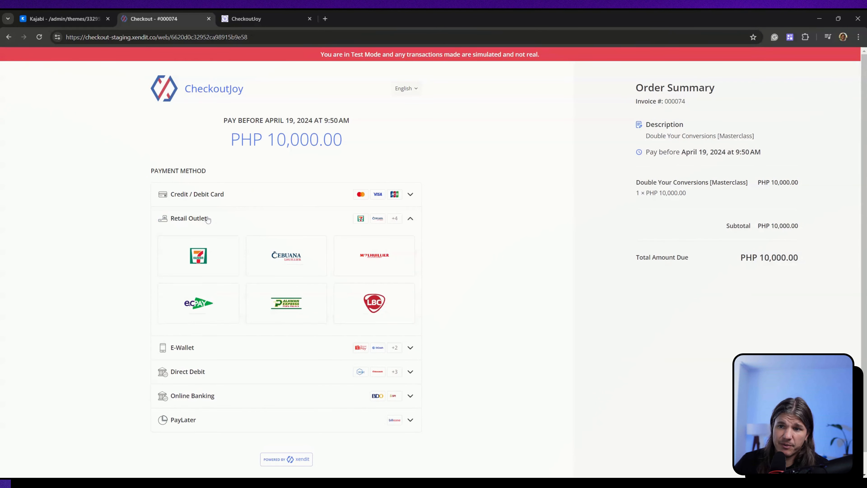
{"action": "left_click", "coordinate": [187, 242]}
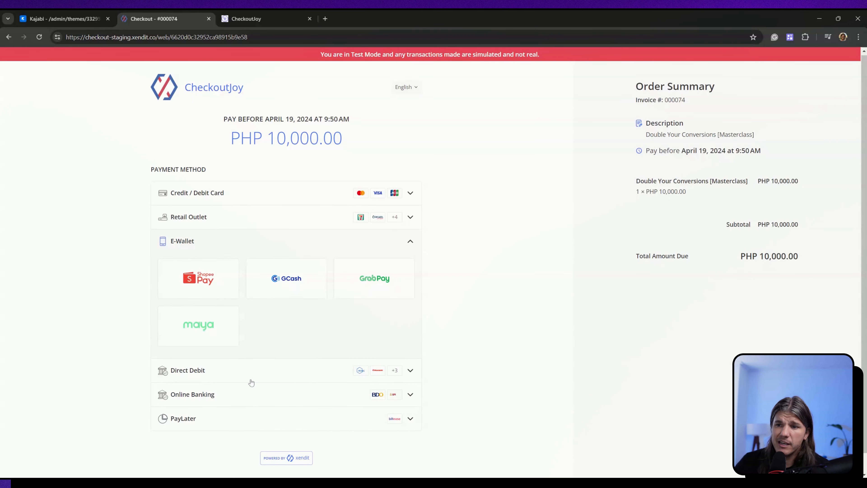
{"action": "scroll", "coordinate": [232, 348], "scroll_direction": "down", "scroll_amount": 1}
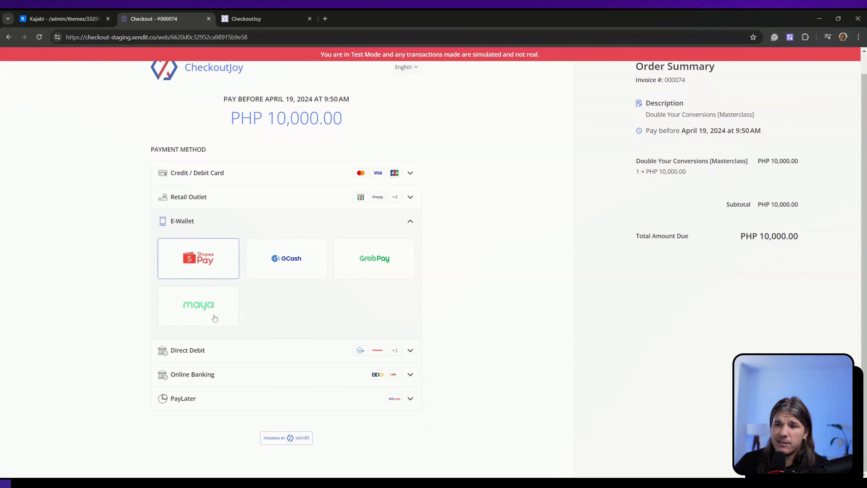
{"action": "left_click", "coordinate": [283, 350]}
{"action": "left_click", "coordinate": [256, 379]}
{"action": "left_click", "coordinate": [208, 397]}
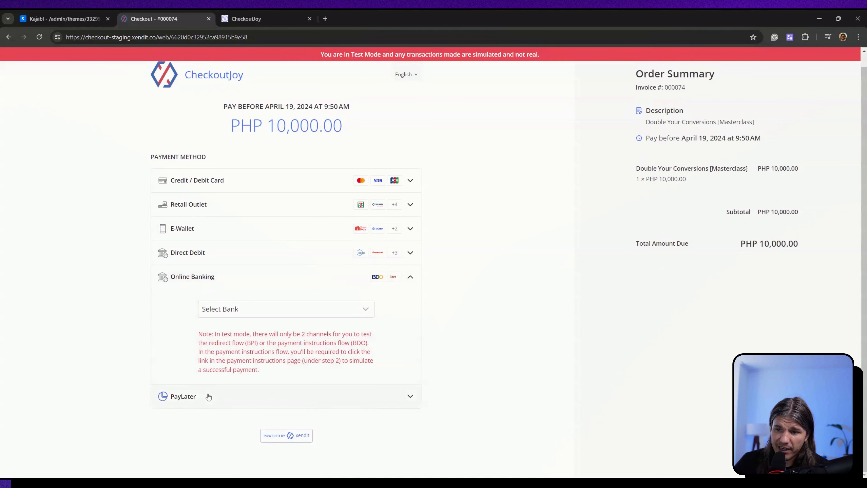
{"action": "left_click", "coordinate": [246, 347]}
{"action": "left_click", "coordinate": [246, 361]}
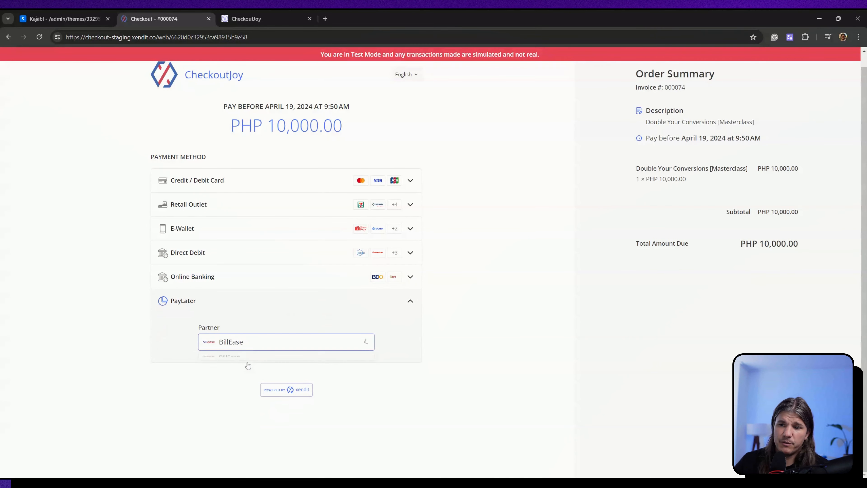
- Simulate a Credit / Debit Card payment in test mode and submit the one-time verification code for the purchase authentication
{"action": "left_click", "coordinate": [242, 194]}
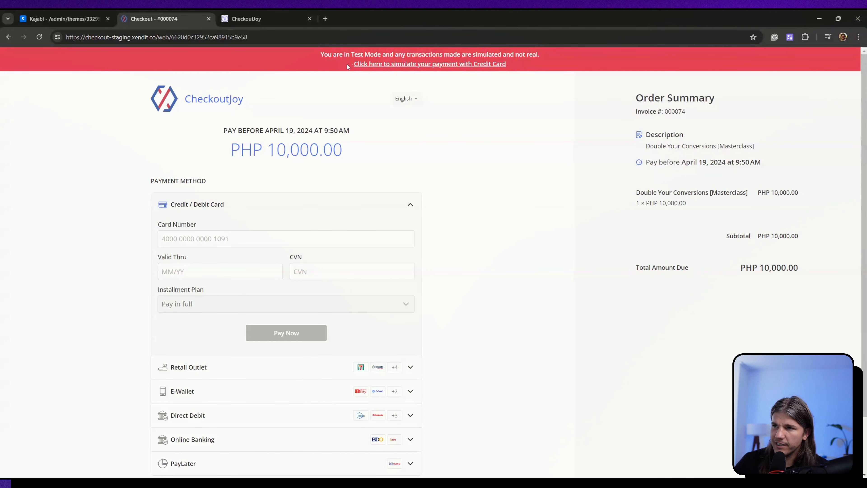
{"action": "left_click", "coordinate": [396, 64]}
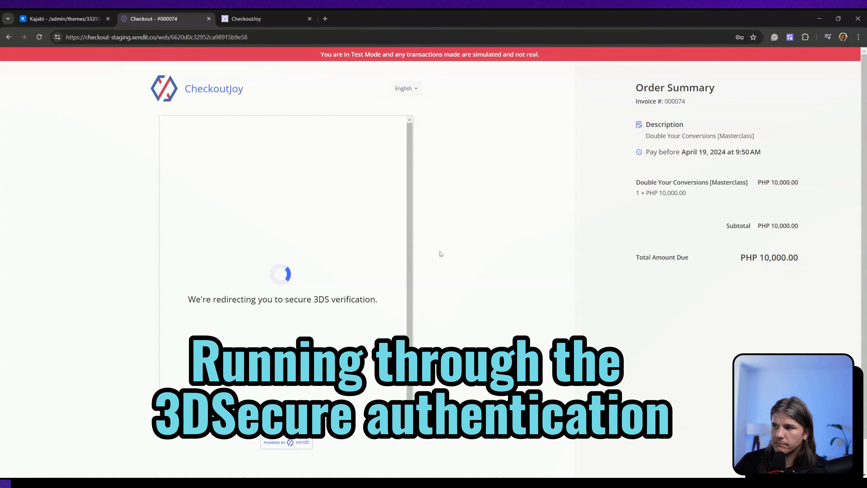
{"action": "type", "text": "1234"}
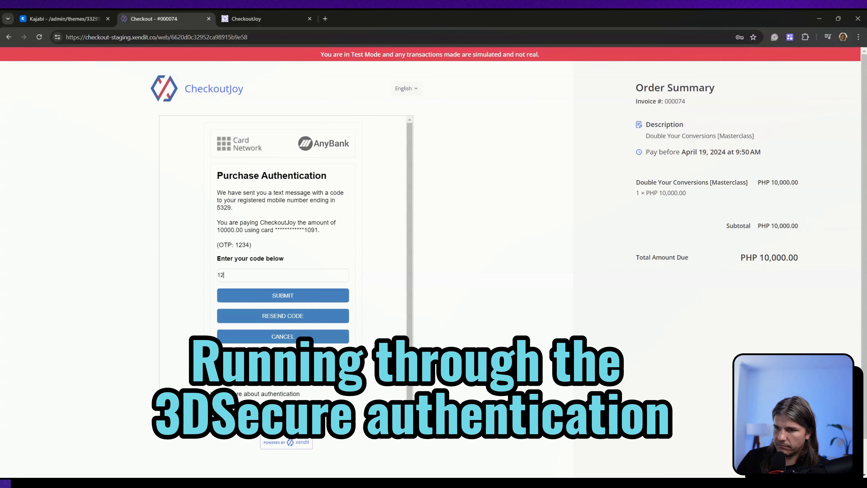
{"action": "left_click", "coordinate": [290, 295]}
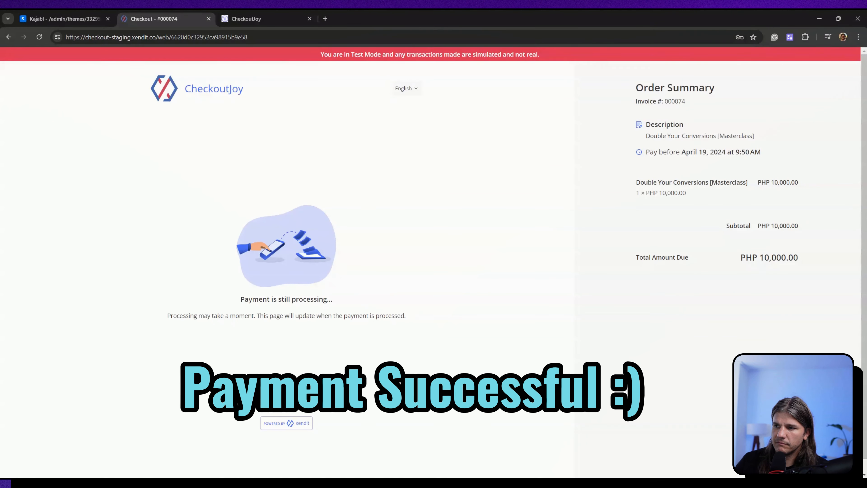